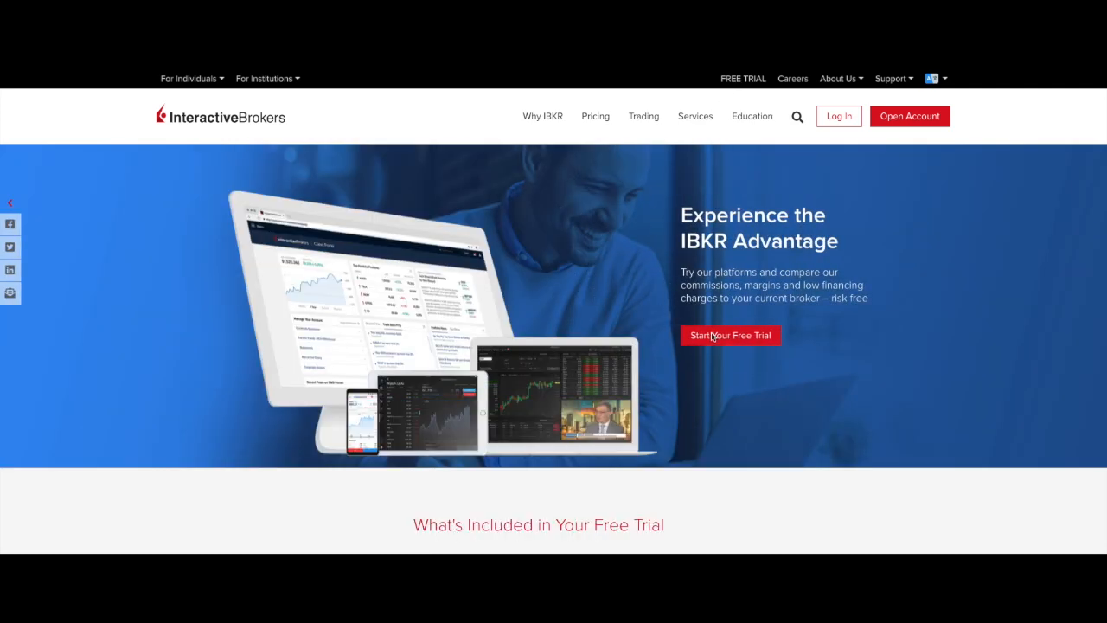
Step: Log in to the Client Portal with the trial account's username and pasted password
scroll(674, 342, "down", 4)
scroll(647, 344, "up", 3)
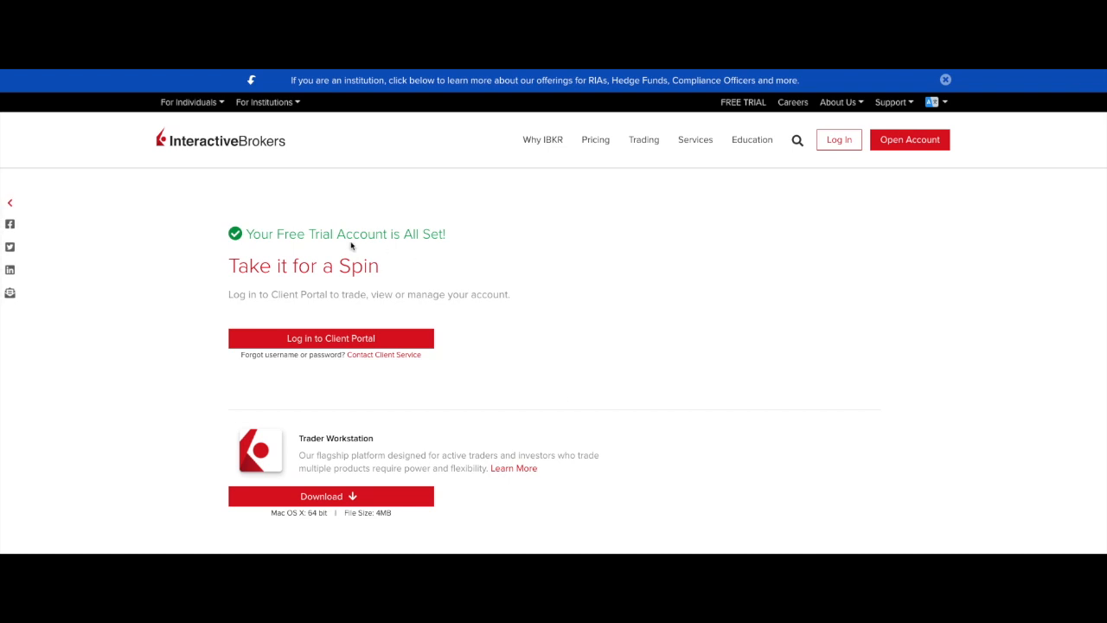
left_click(316, 338)
left_click(561, 251)
type("sancheztheinvestor")
key("Tab")
key("ctrl+v")
key("Return")
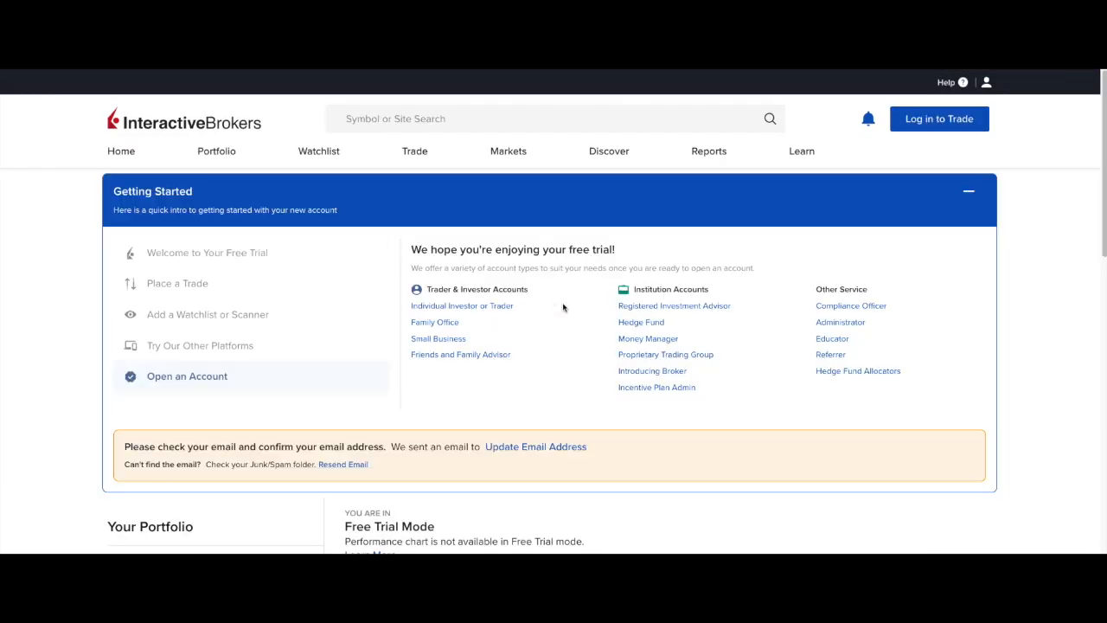
Step: Log in with trading and market data permissions from the Stocks ticket, then start a new watchlist
left_click(414, 150)
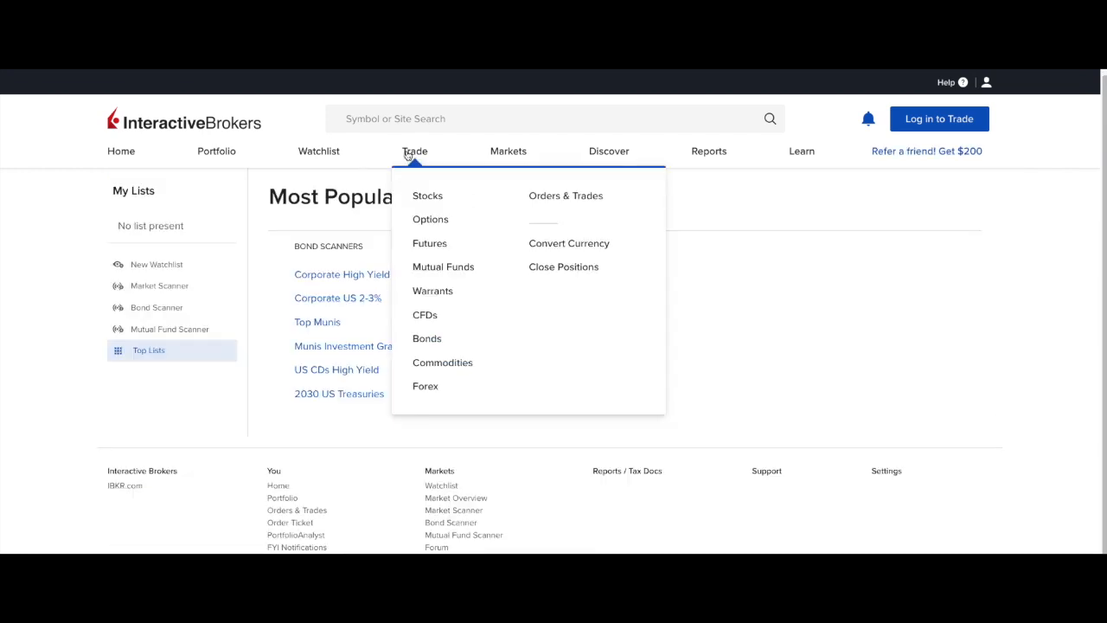
left_click(427, 197)
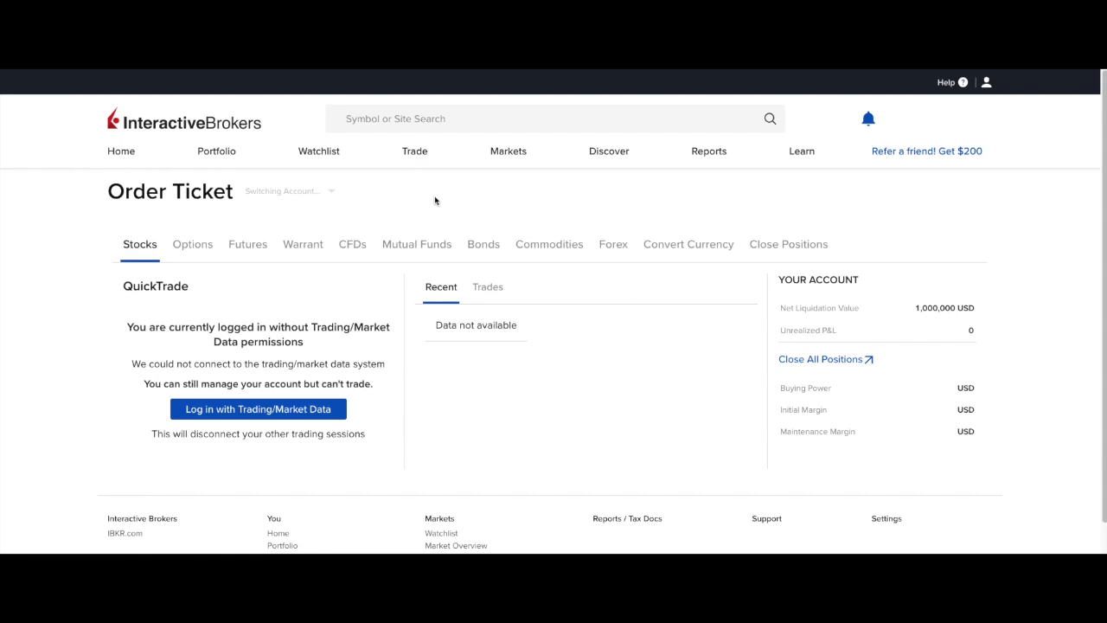
left_click(290, 414)
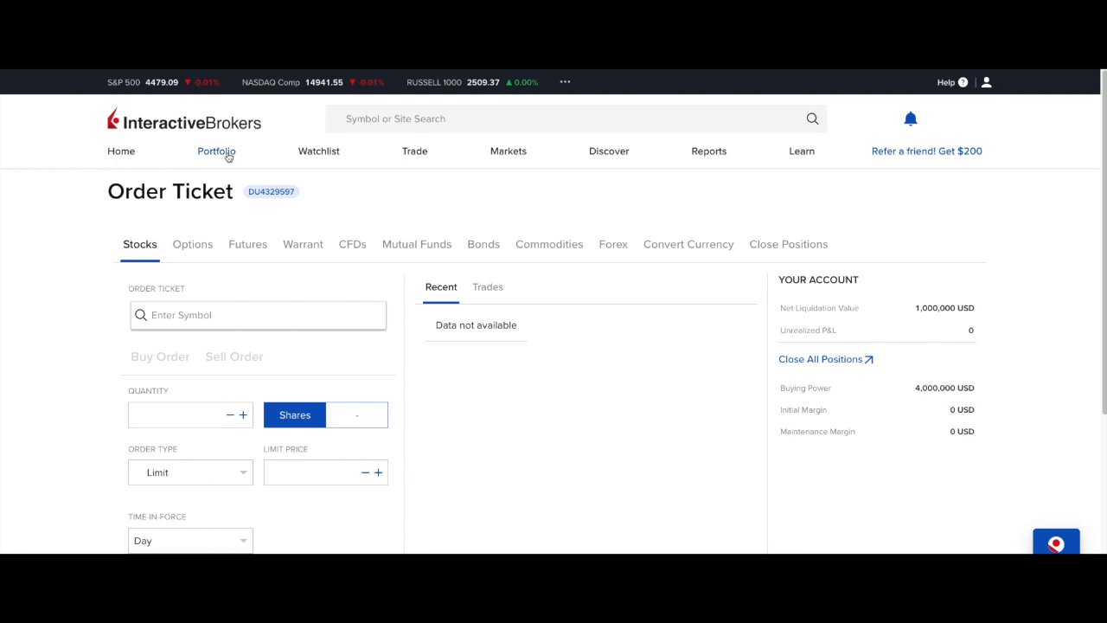
left_click(307, 152)
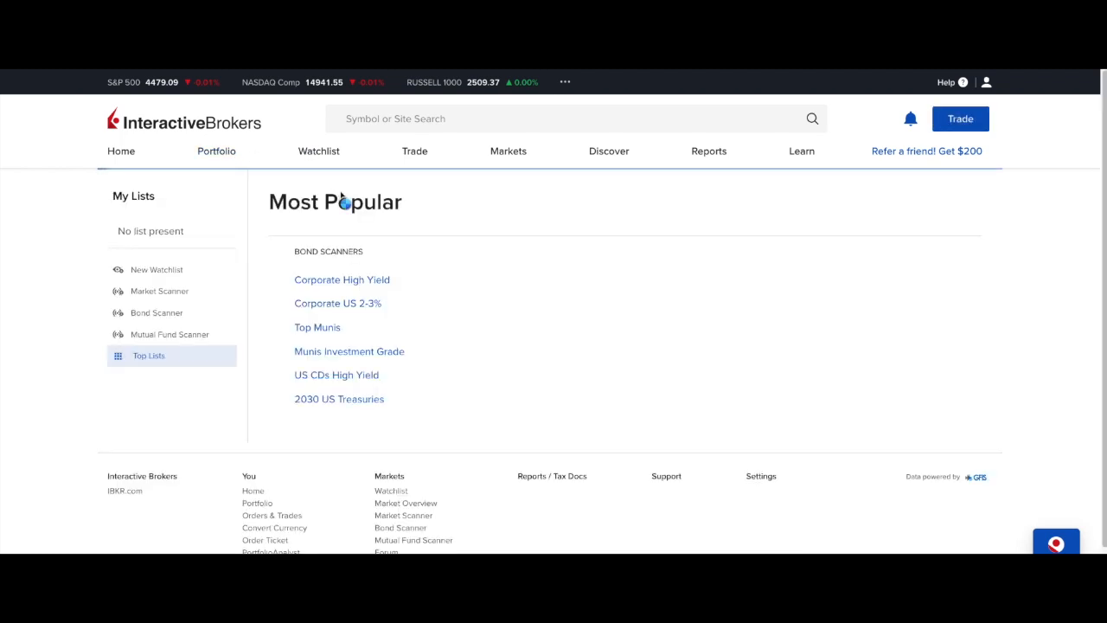
left_click(152, 271)
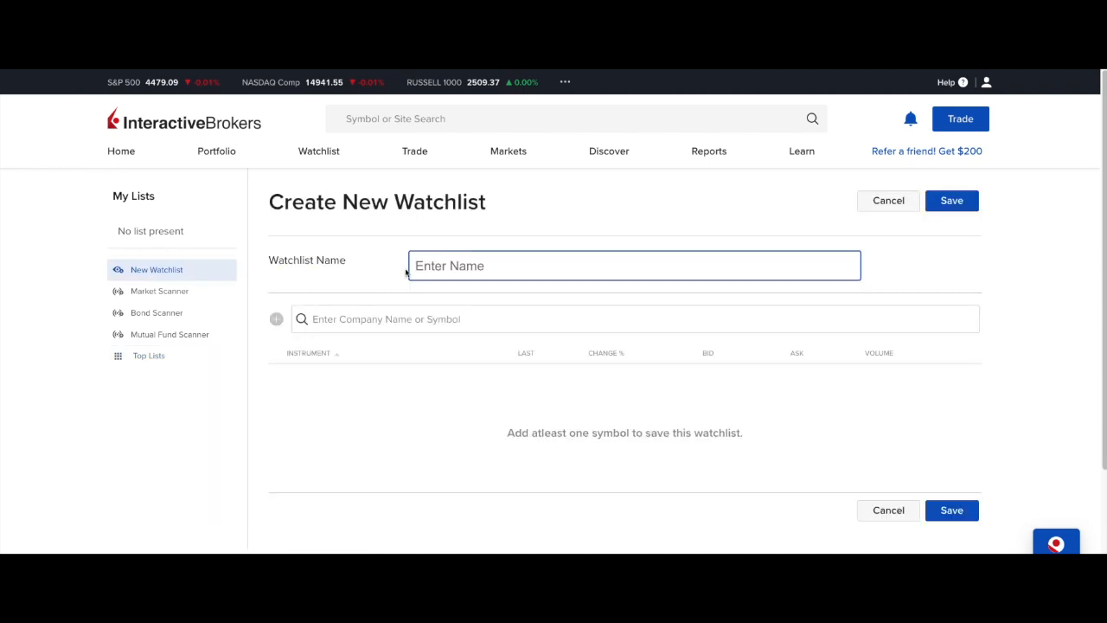
Step: Name the watchlist 'Trial' and add BABA (NYSE) and Naspers NPSNY
type("Trial")
left_click(395, 318)
type("BABA")
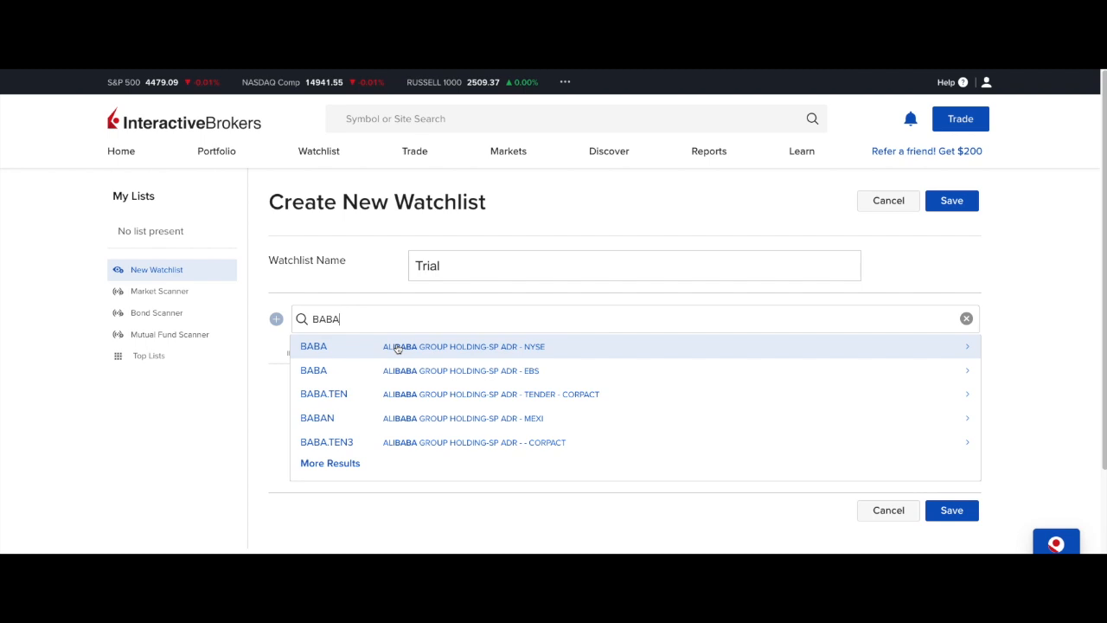
left_click(397, 346)
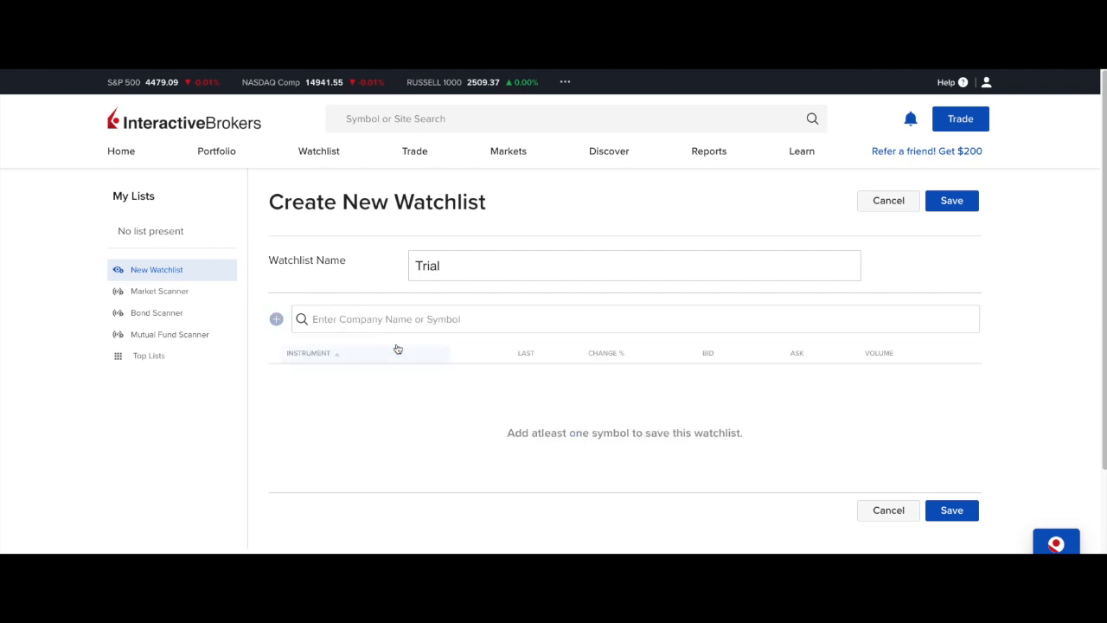
left_click(390, 320)
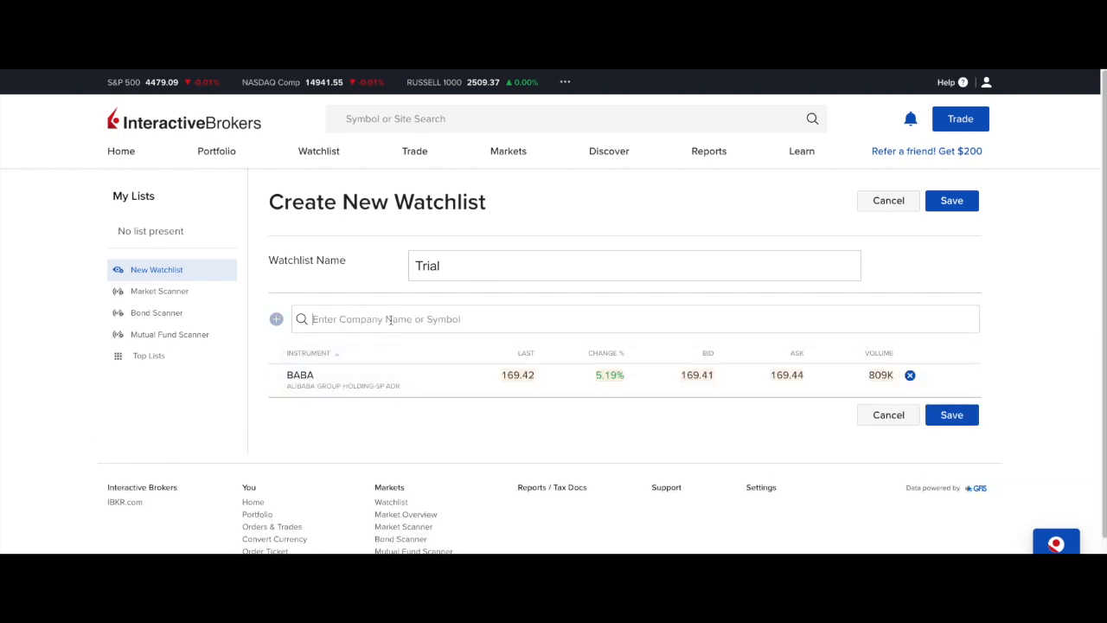
type("NSP")
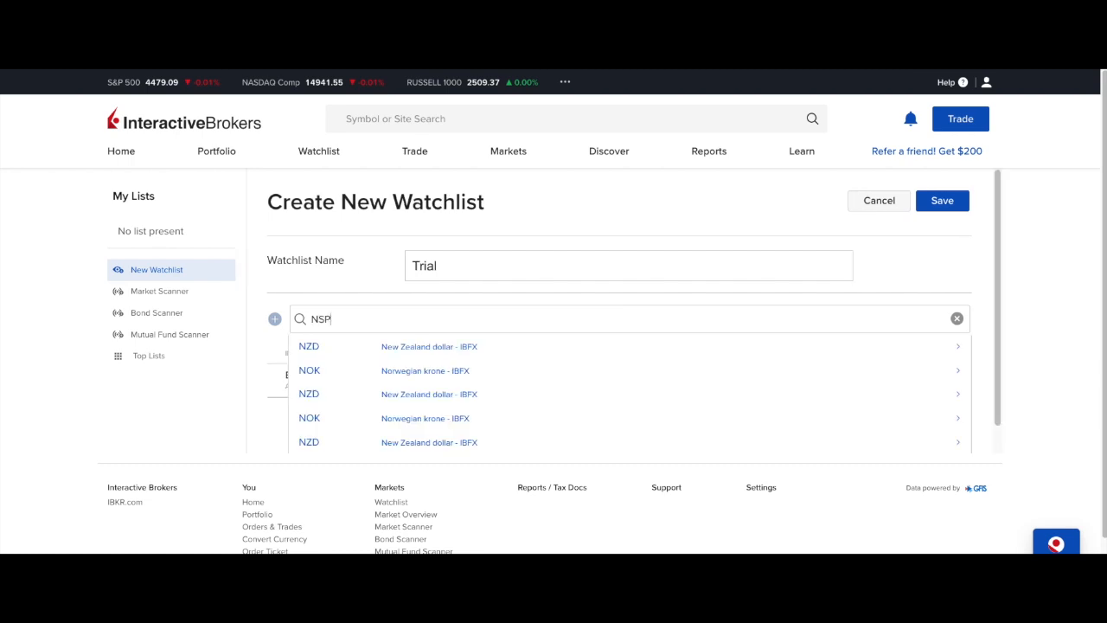
key("BackSpace")
key("BackSpace")
key("BackSpace")
key("BackSpace")
key("BackSpace")
type("NASPERS")
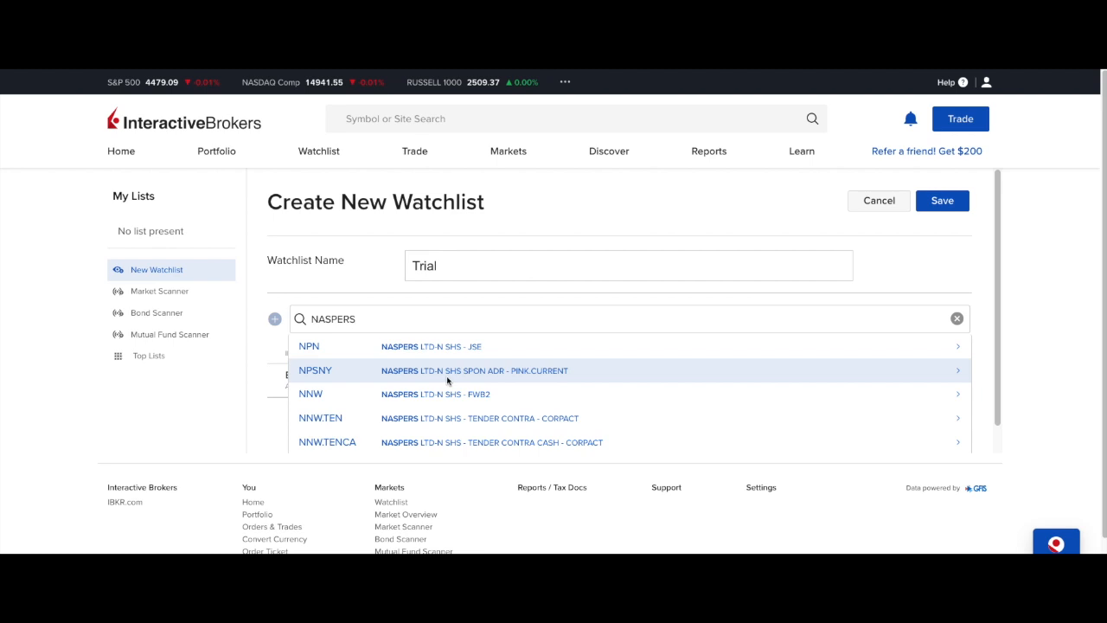
left_click(390, 379)
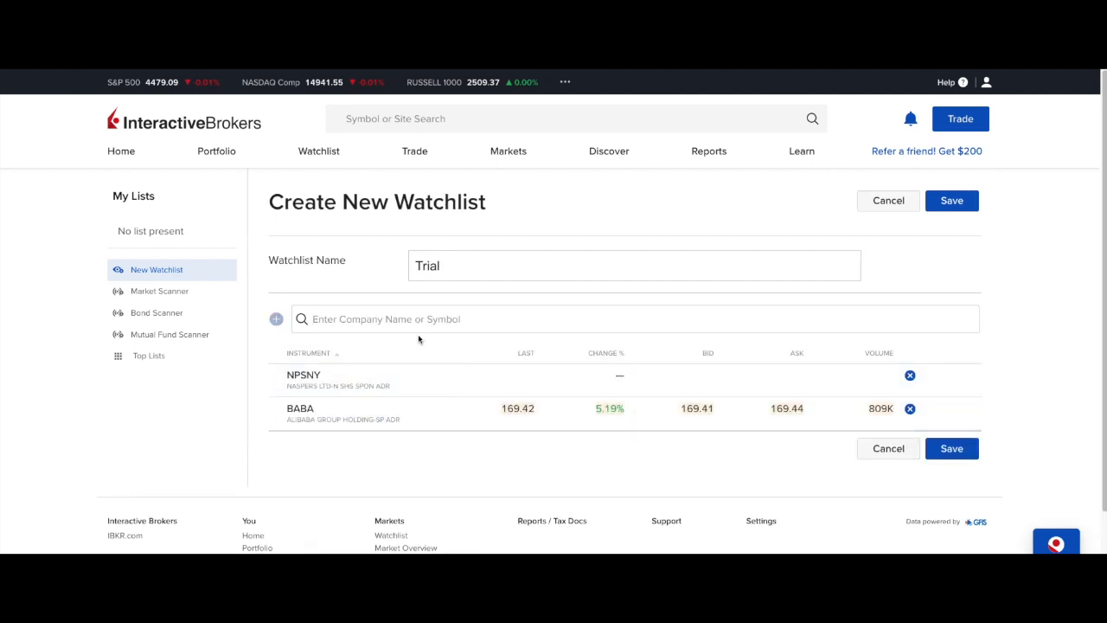
Step: Add NTDOY, SHINOKEN 8909, GREENTOWN 9979 and Naked Wines WINE to the list
type("NTDOY")
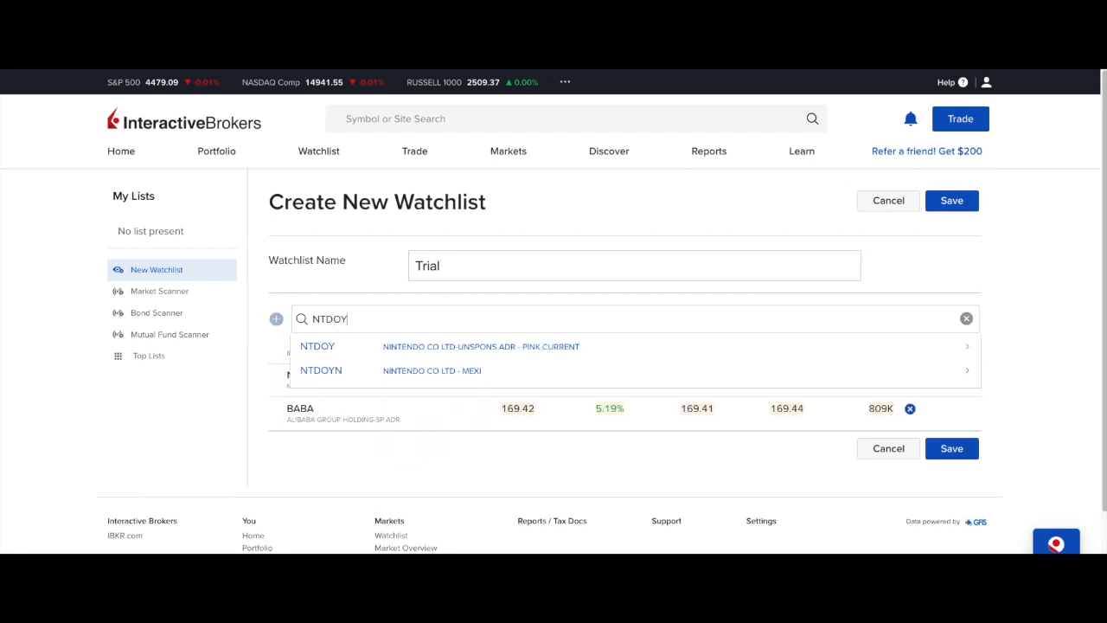
left_click(410, 347)
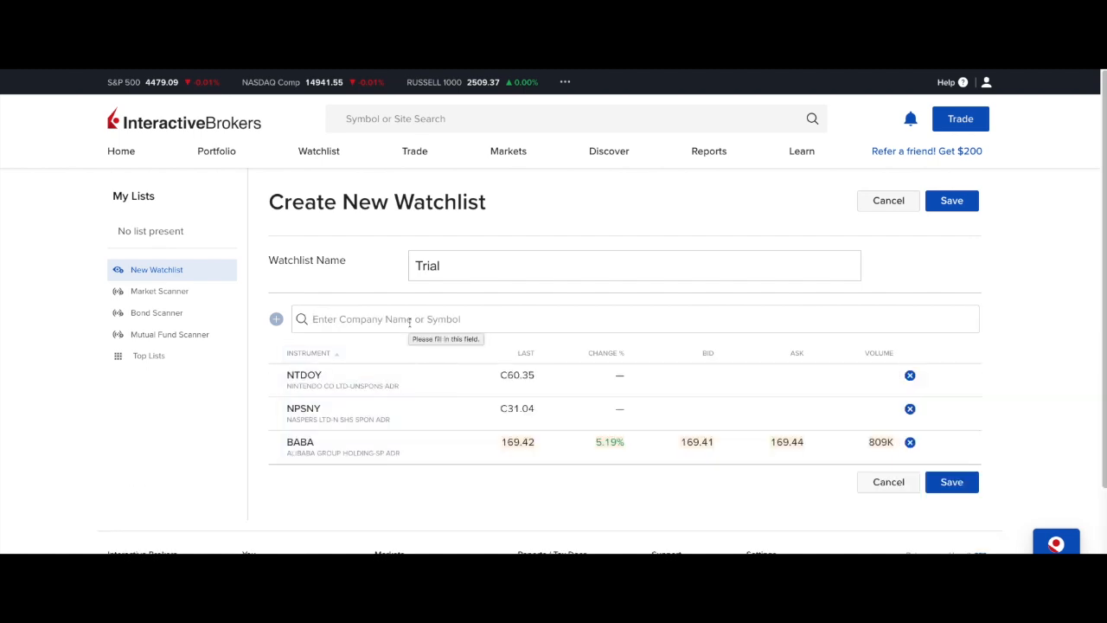
type("SHINOKEN")
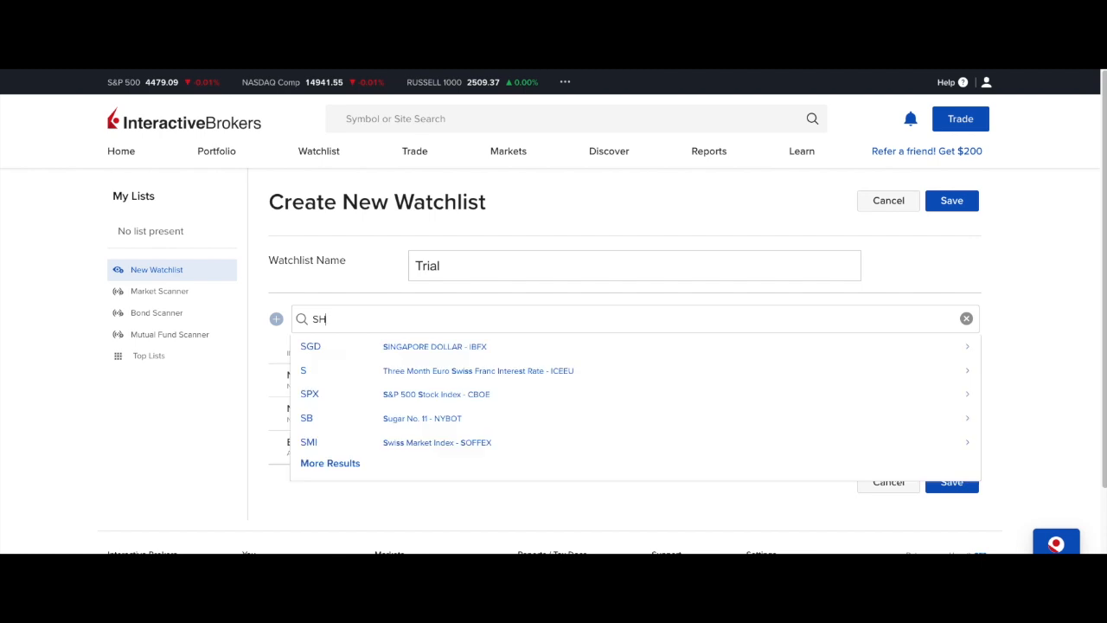
left_click(403, 350)
type("GREENTOWN")
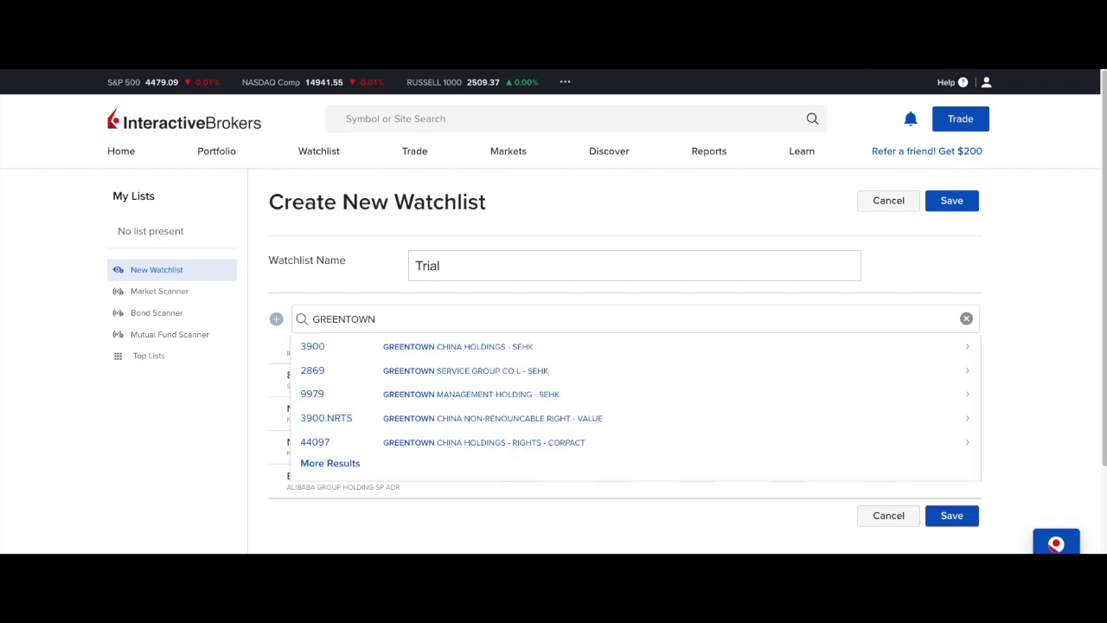
left_click(396, 396)
type("NAKED")
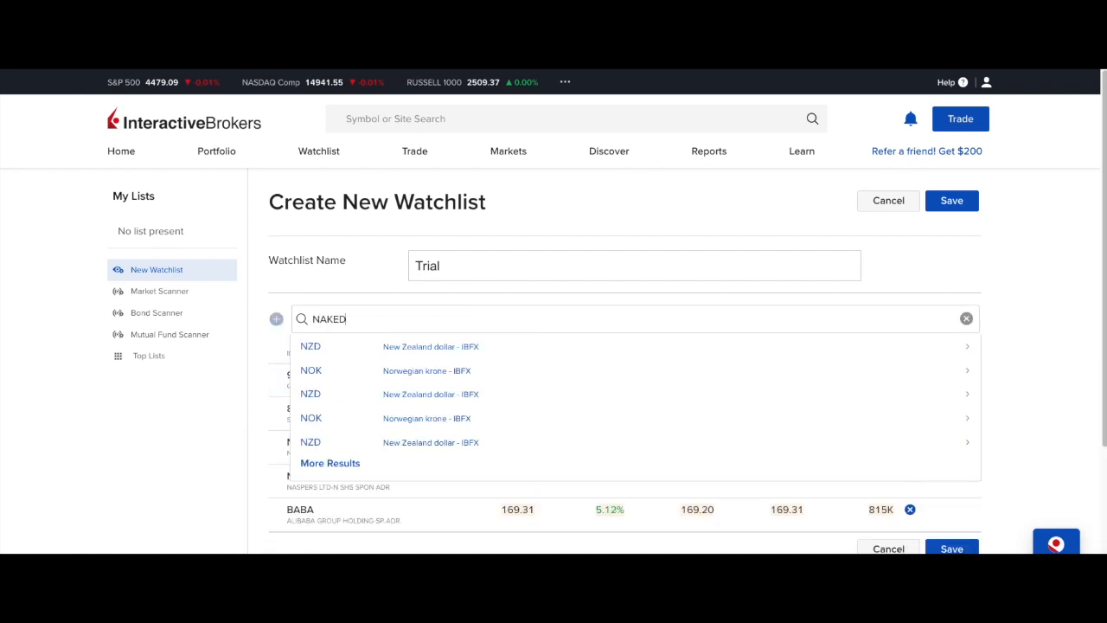
type(" WINES")
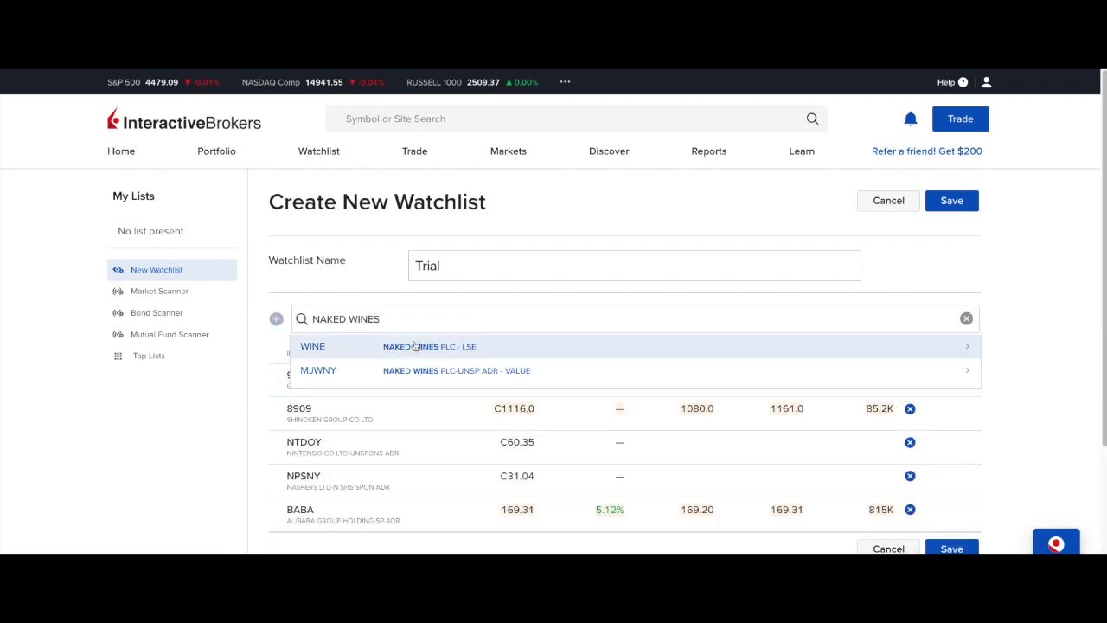
left_click(411, 351)
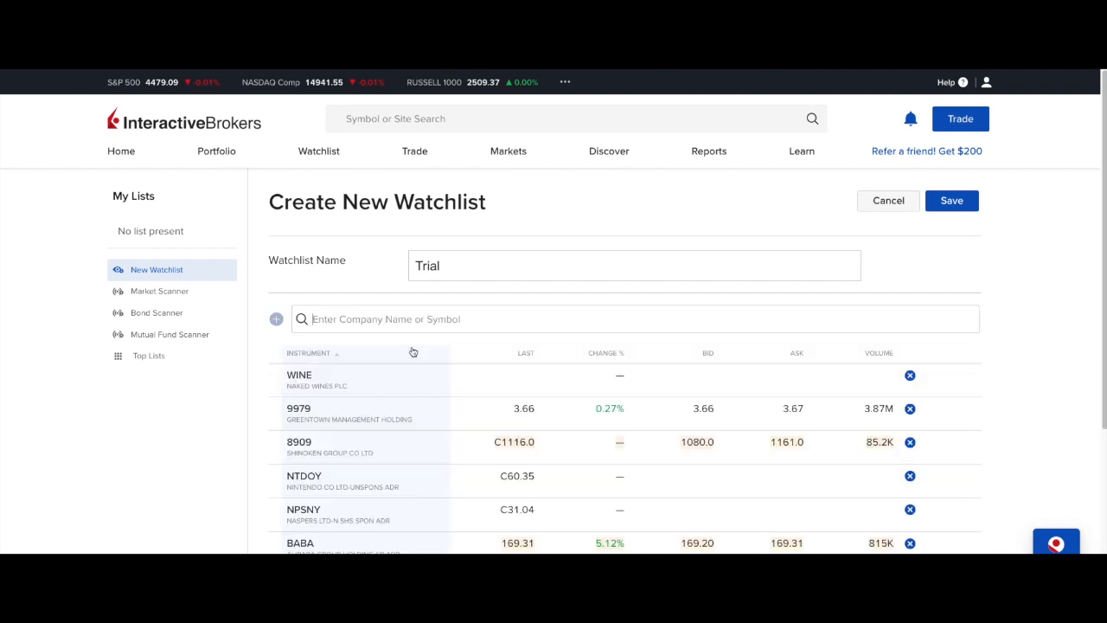
scroll(412, 352, "down", 1)
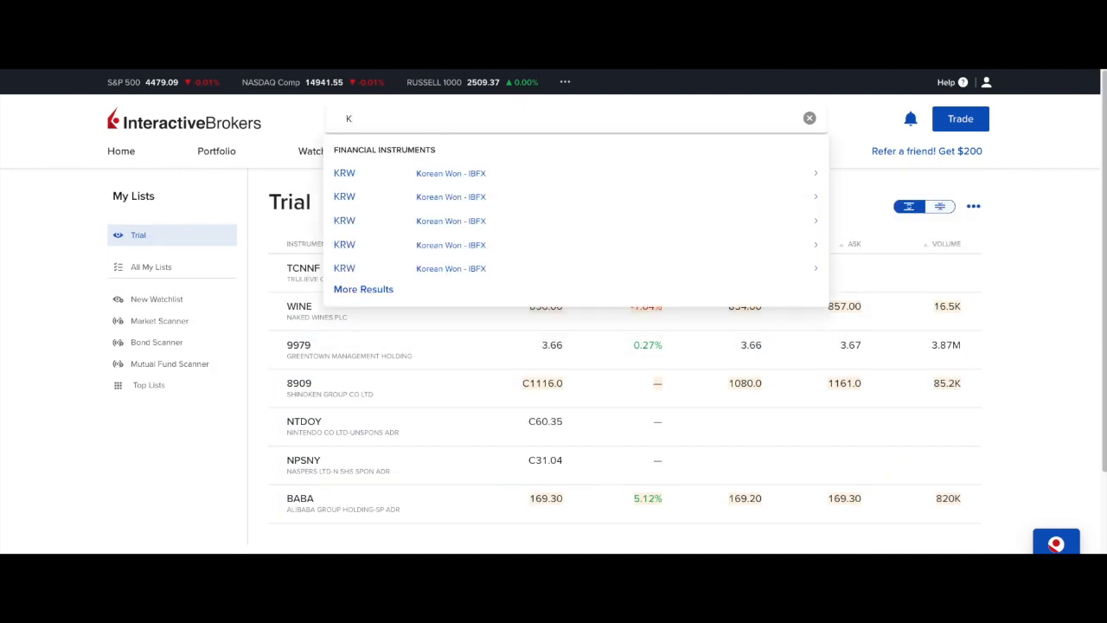
type("PG")
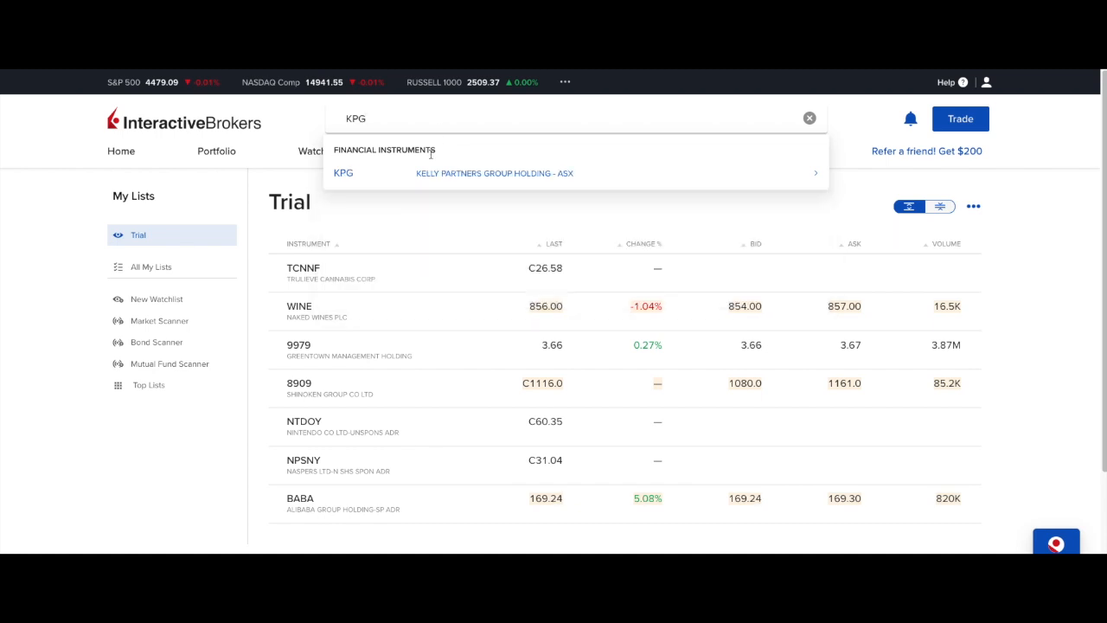
Step: Save Kelly Partners Group (KPG) from its quote page into the Trial watchlist and review it
left_click(432, 175)
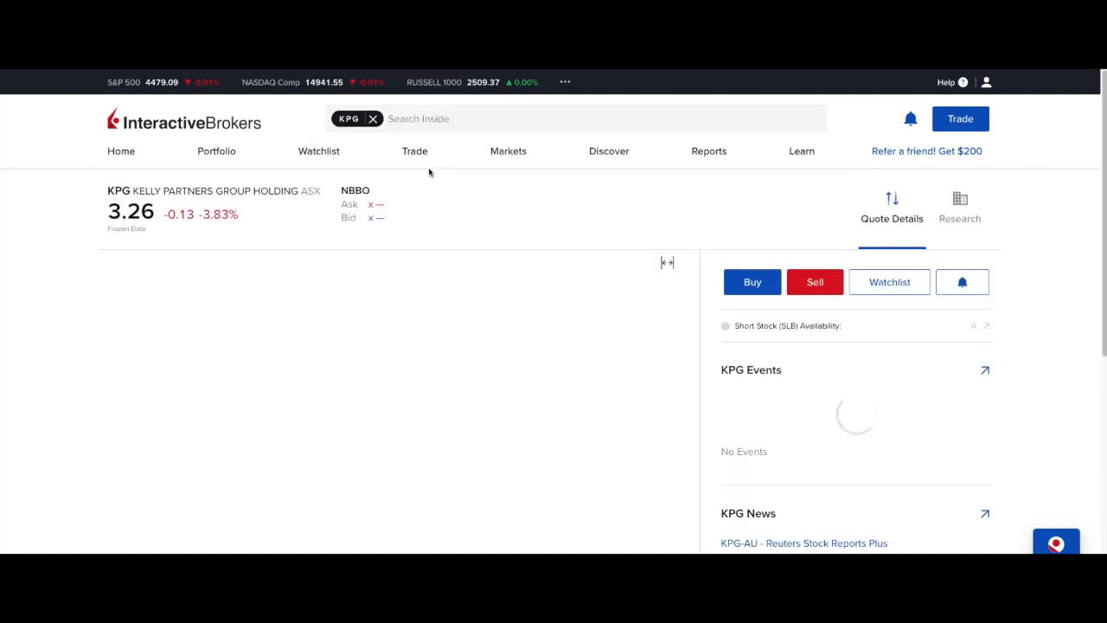
left_click(881, 288)
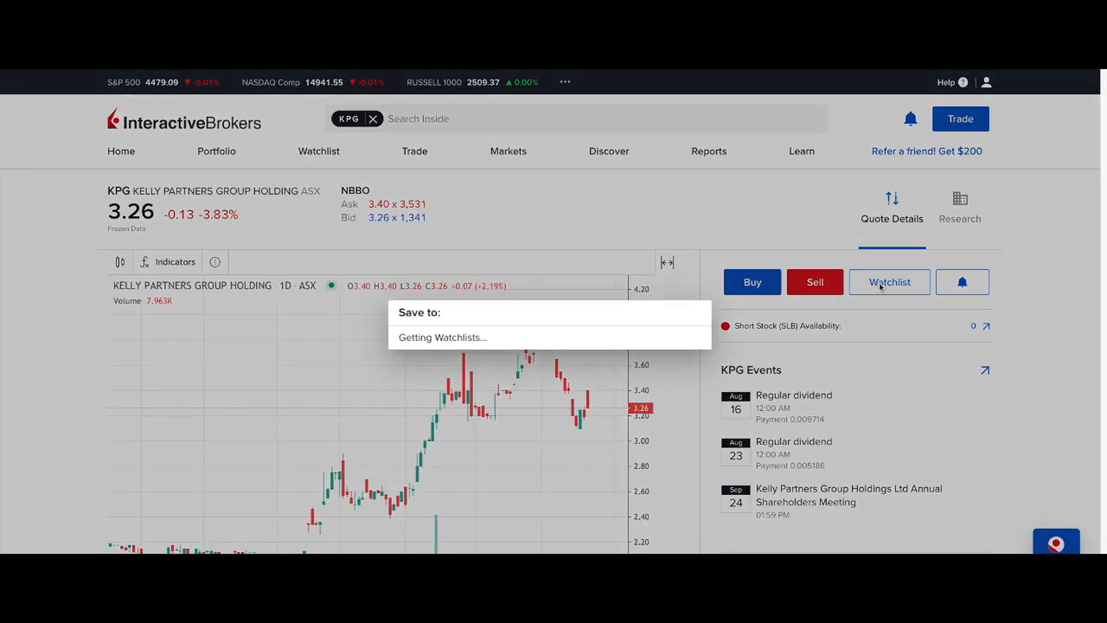
left_click(420, 301)
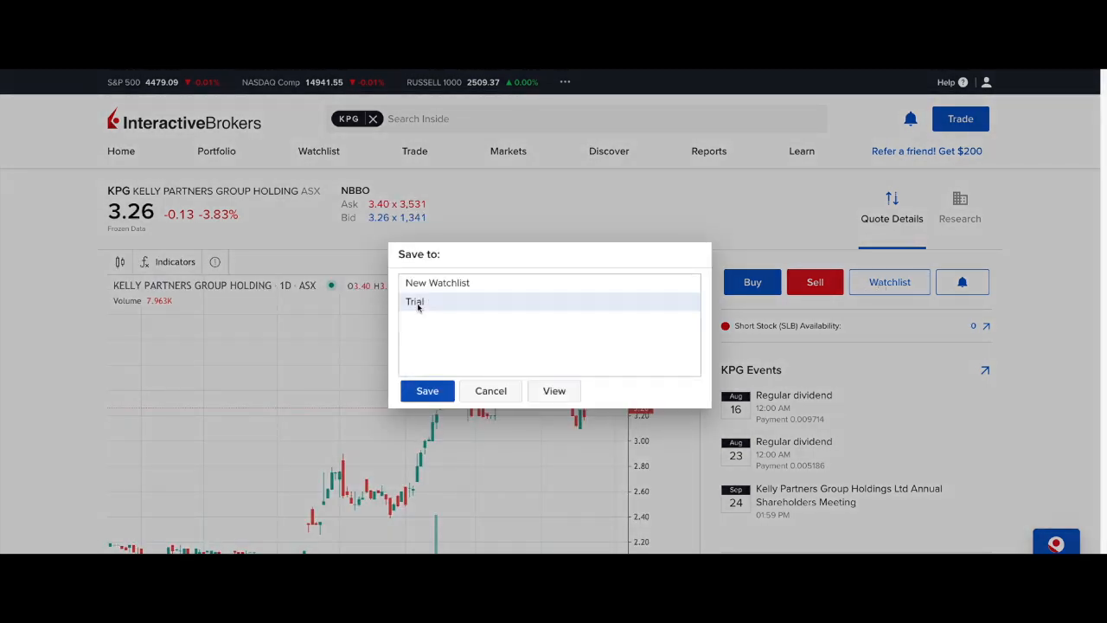
left_click(428, 391)
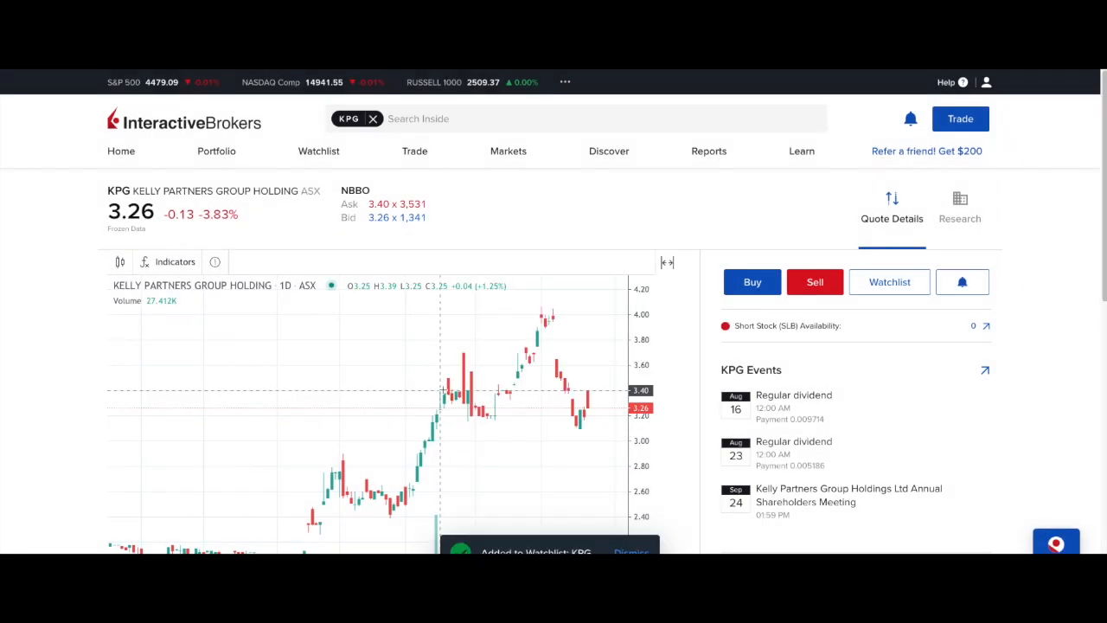
left_click(312, 152)
scroll(334, 429, "down", 2)
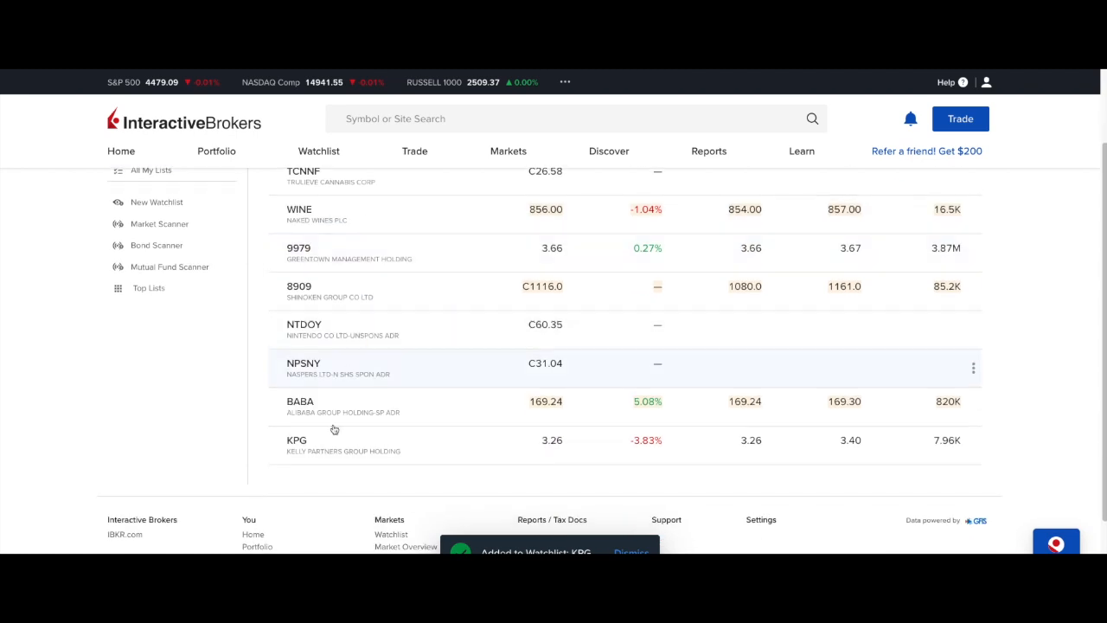
scroll(348, 447, "up", 2)
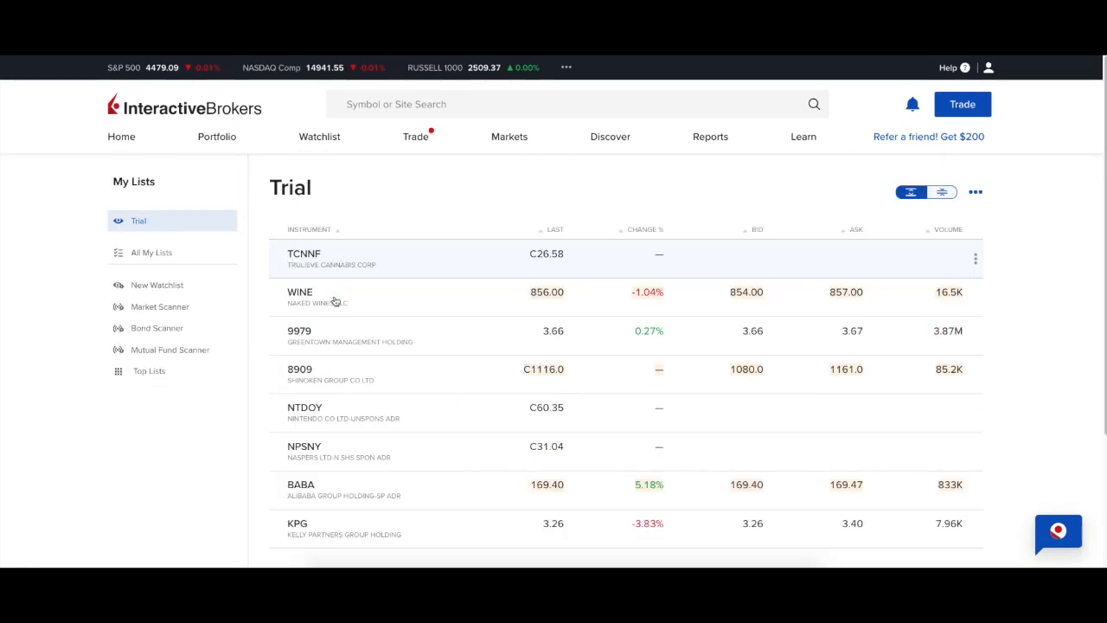
Step: Start a TCNNF buy ticket with a cash quantity of 100,000 USD
left_click(343, 269)
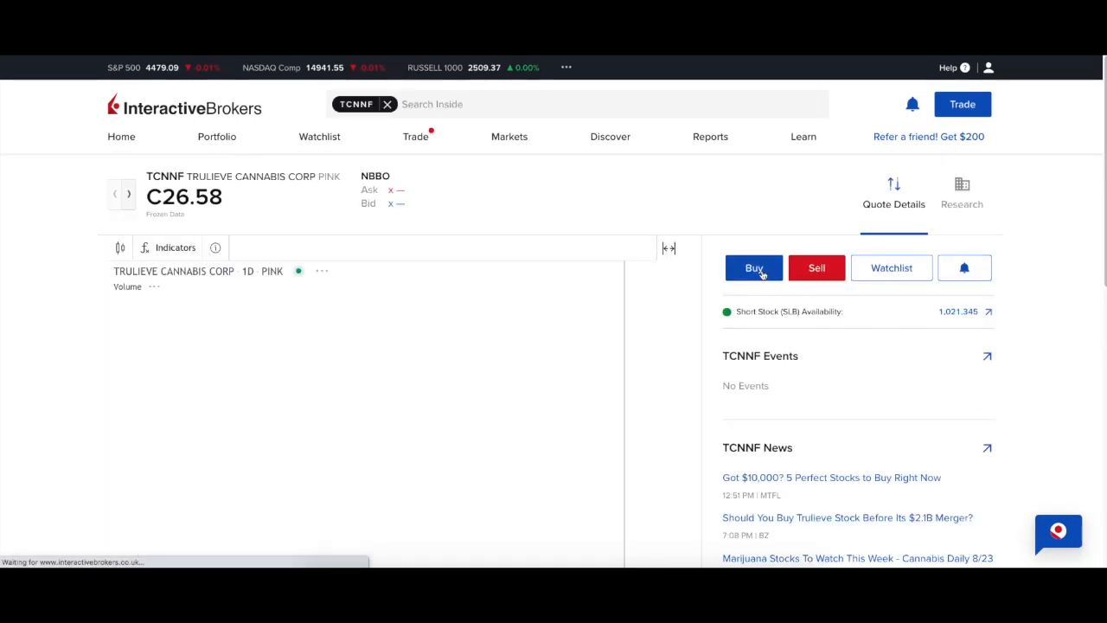
left_click(761, 273)
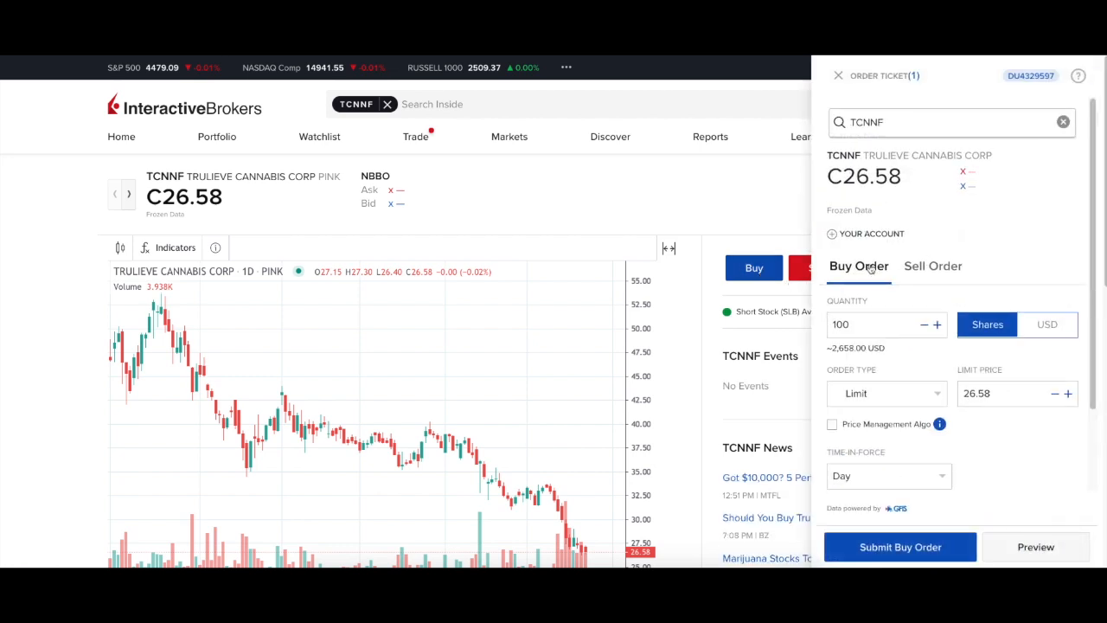
left_click(1042, 327)
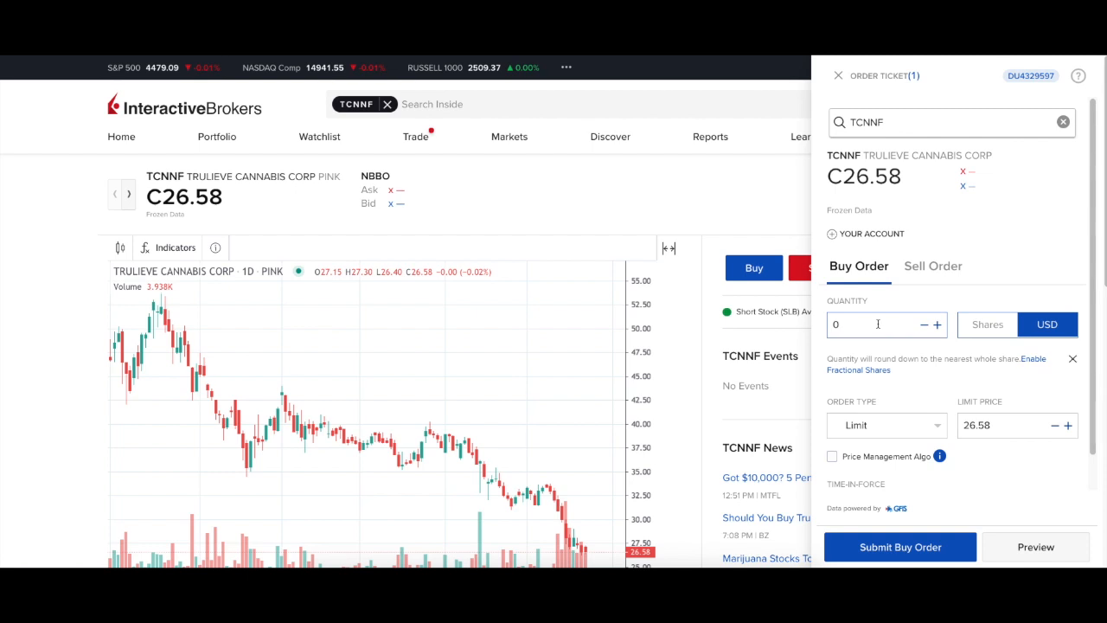
left_click(878, 324)
type("100000")
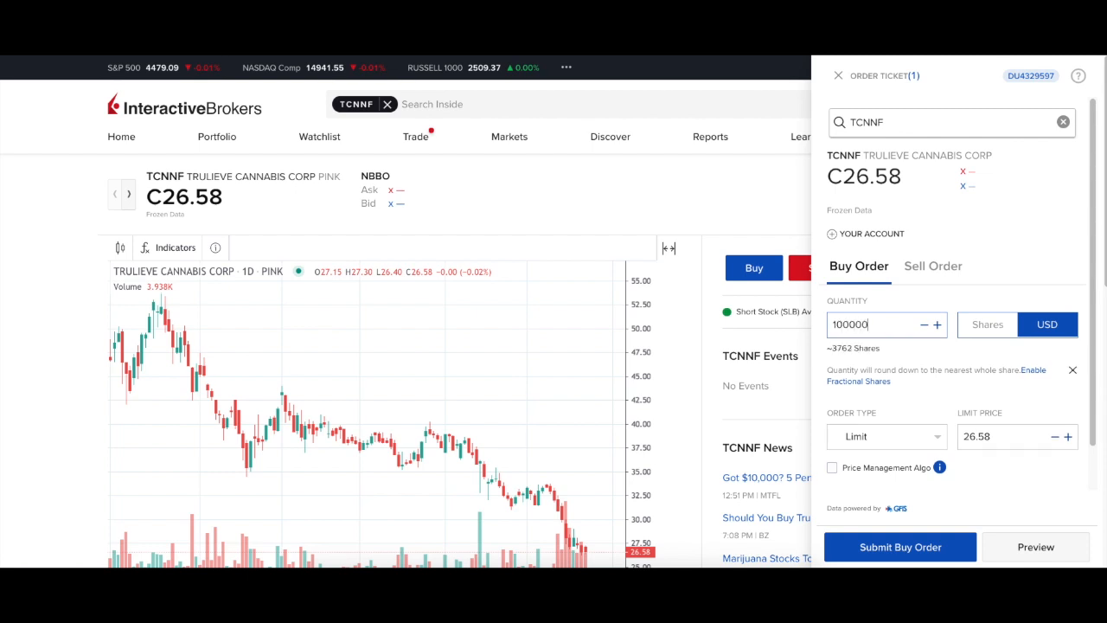
scroll(892, 381, "down", 1)
Step: Keep a Limit order at price 25, Good Till Cancel, and submit the buy
left_click(894, 389)
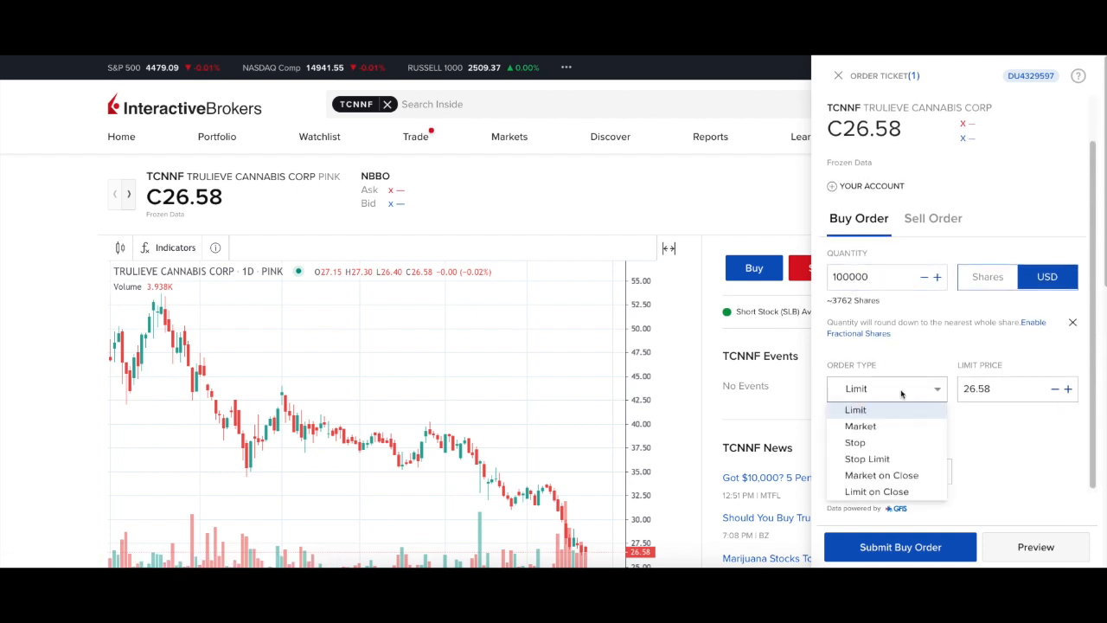
left_click(877, 427)
left_click(915, 409)
left_click(882, 423)
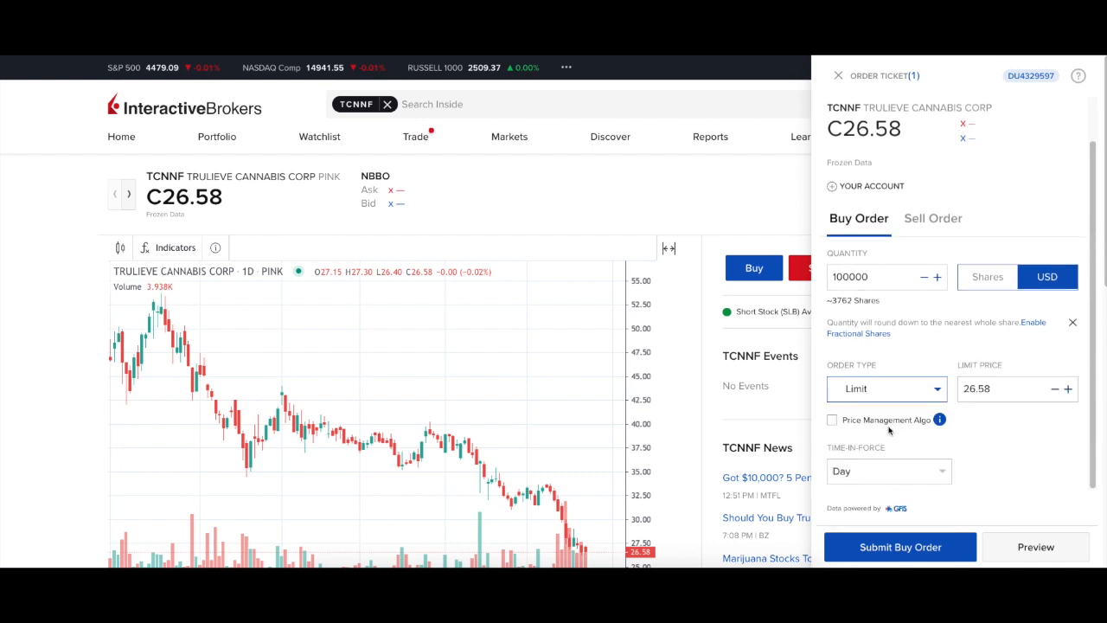
left_click(993, 389)
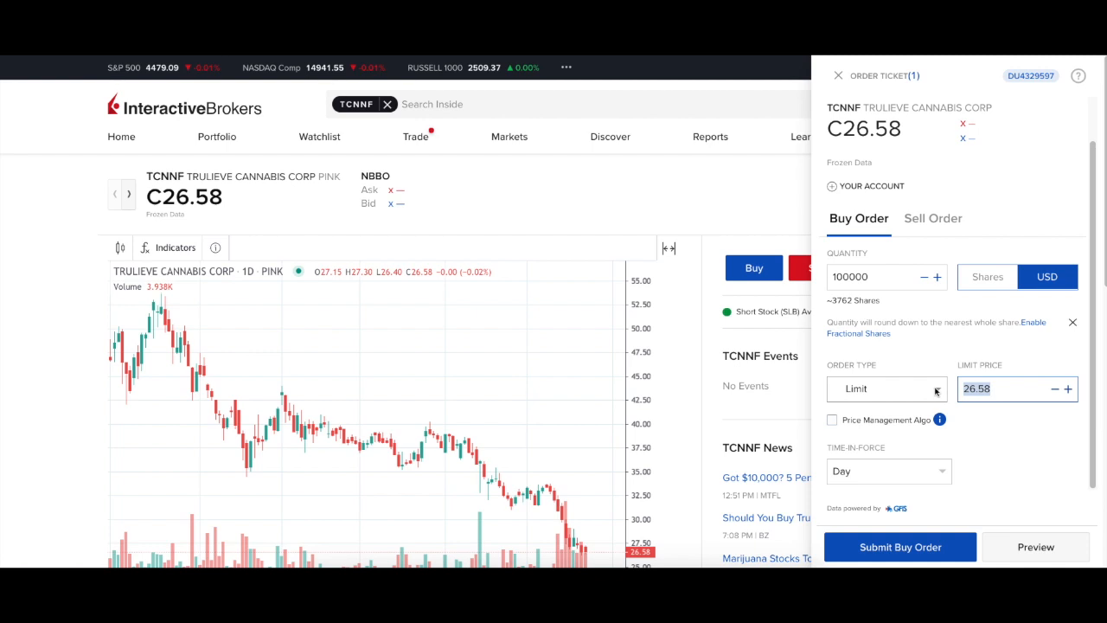
left_click(998, 389)
left_click_drag(988, 390, 959, 389)
type("25")
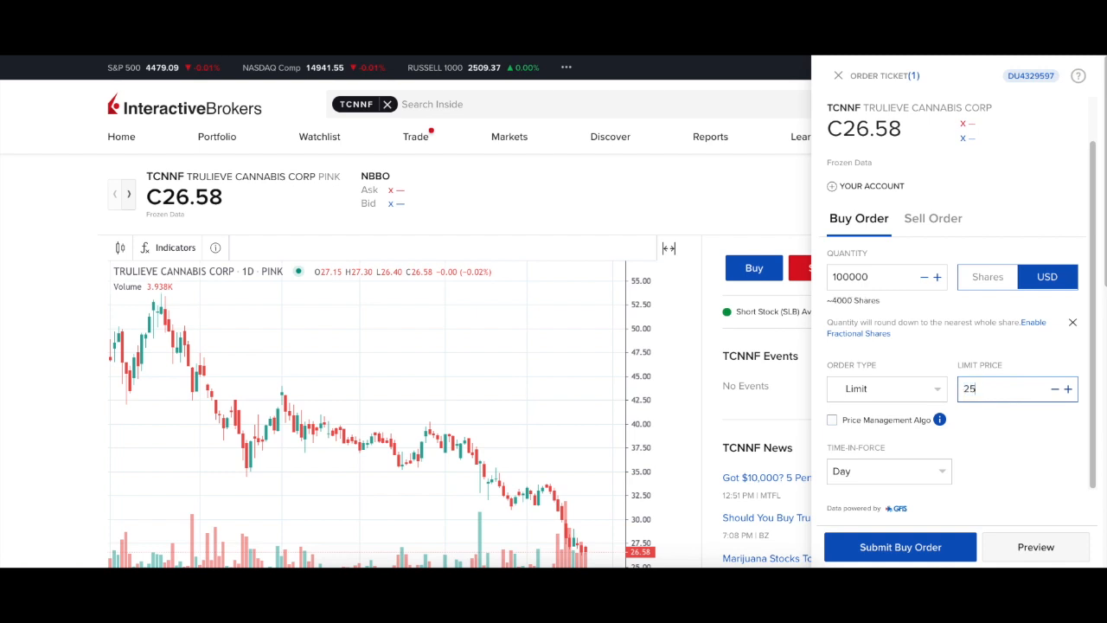
left_click(932, 471)
left_click(886, 493)
scroll(970, 476, "down", 3)
left_click(905, 547)
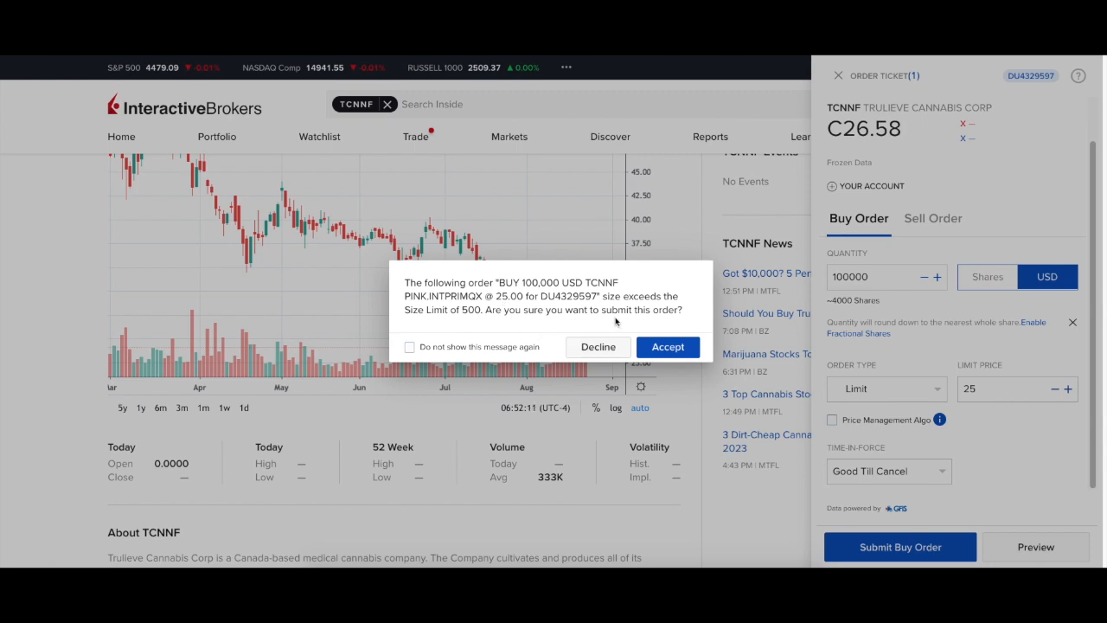
Step: Accept both TCNNF order warnings, decline the Price Management Algo, and close the ticket
left_click(655, 349)
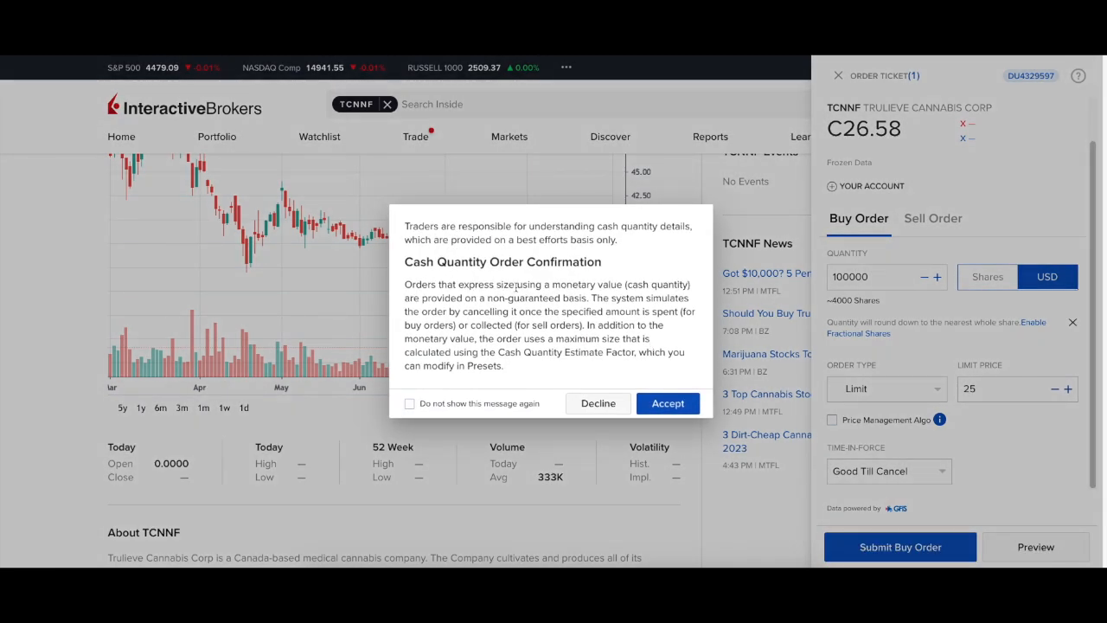
left_click(659, 403)
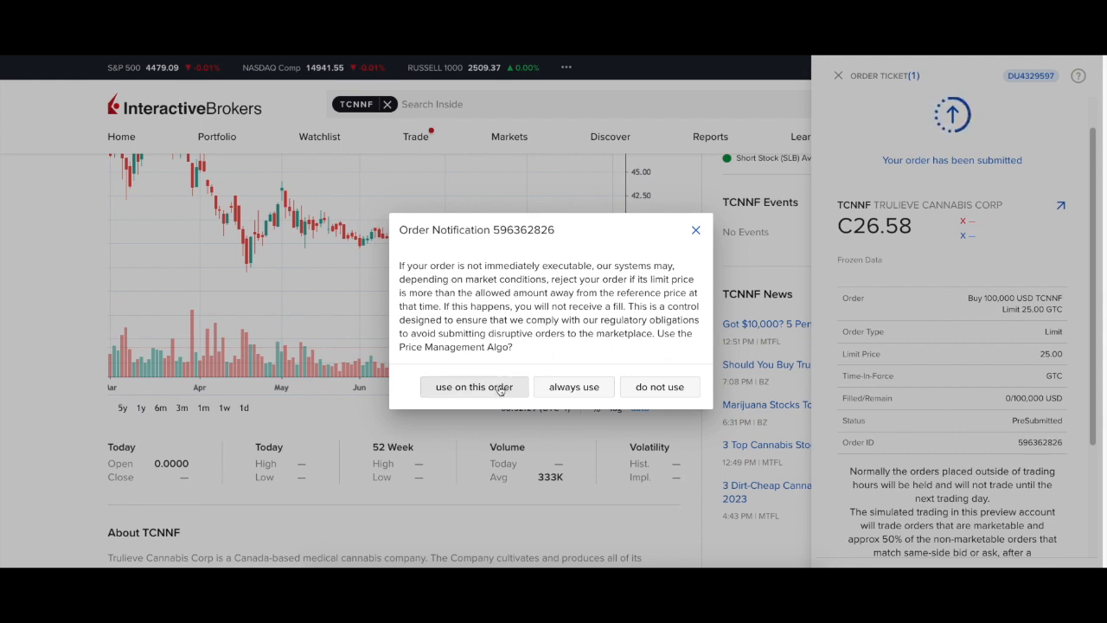
left_click(652, 388)
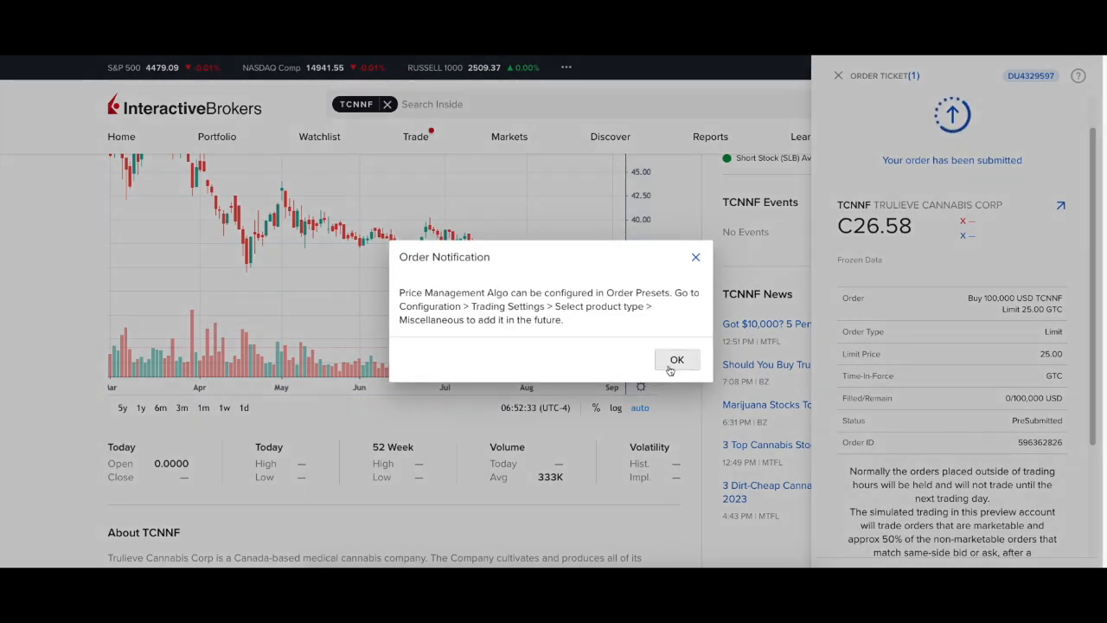
left_click(674, 360)
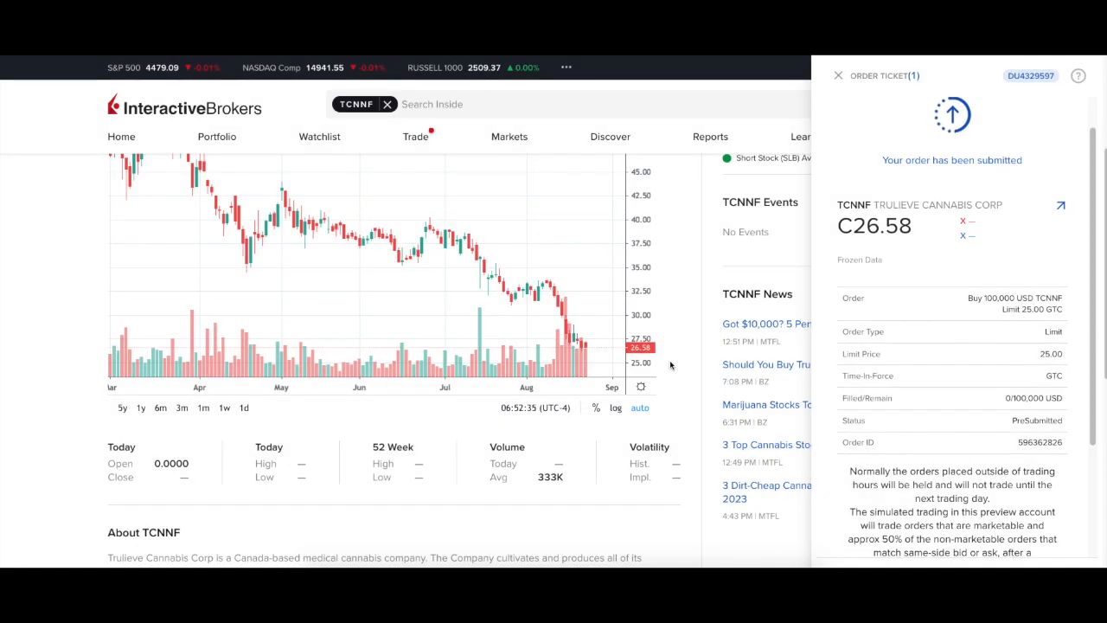
scroll(968, 371, "down", 3)
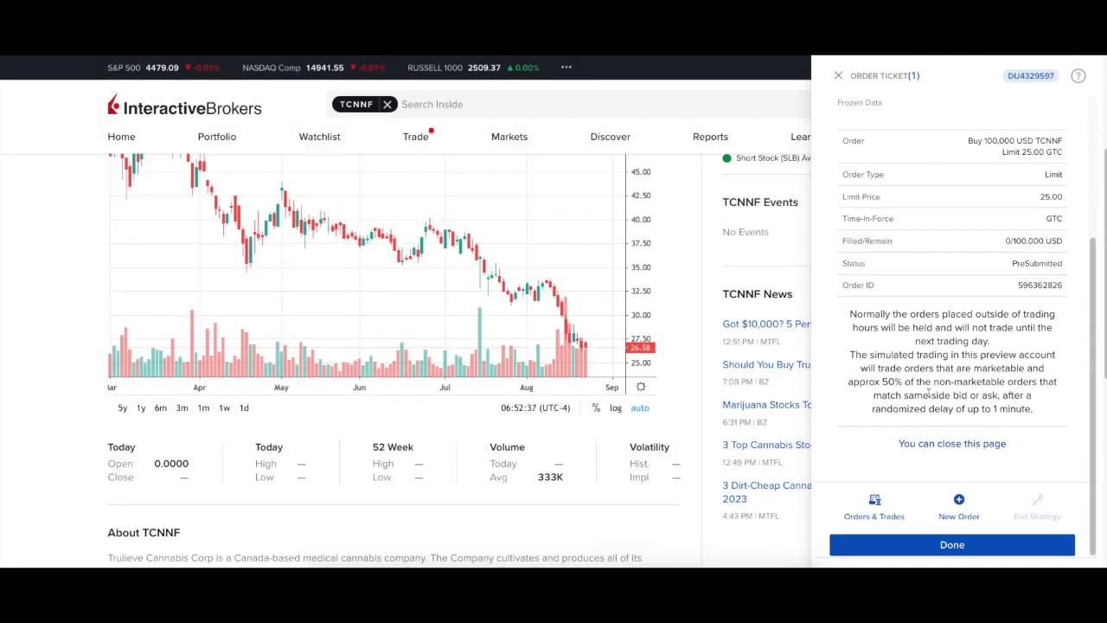
left_click(934, 548)
Step: From Portfolio, convert 100,000 USD into GBP and accept both conversion warnings
mouse_move(216, 136)
left_click(226, 179)
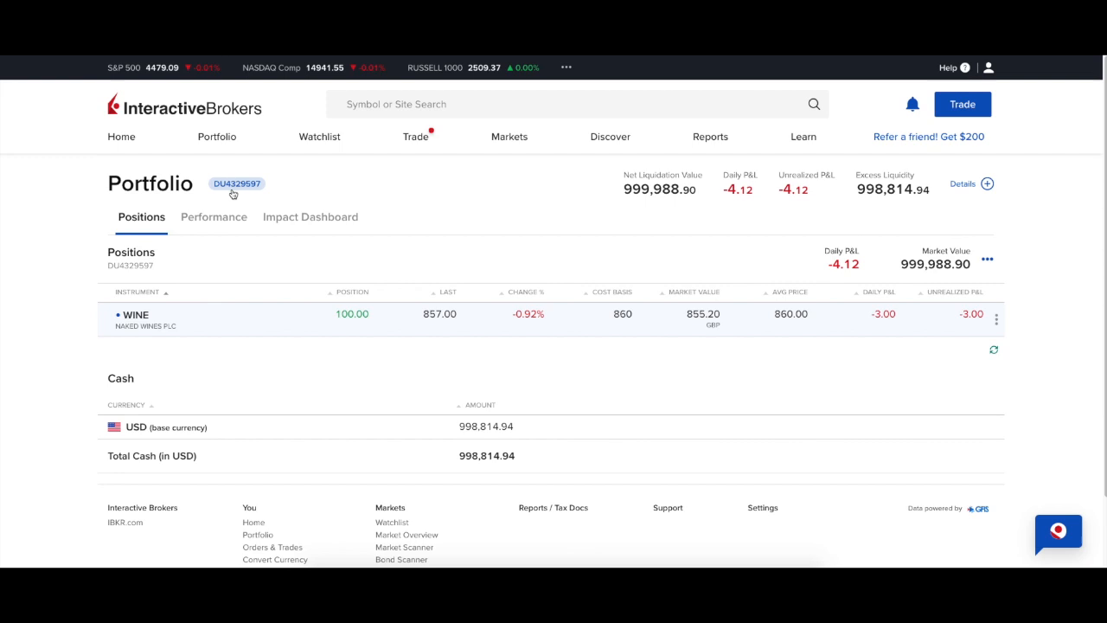
left_click(205, 433)
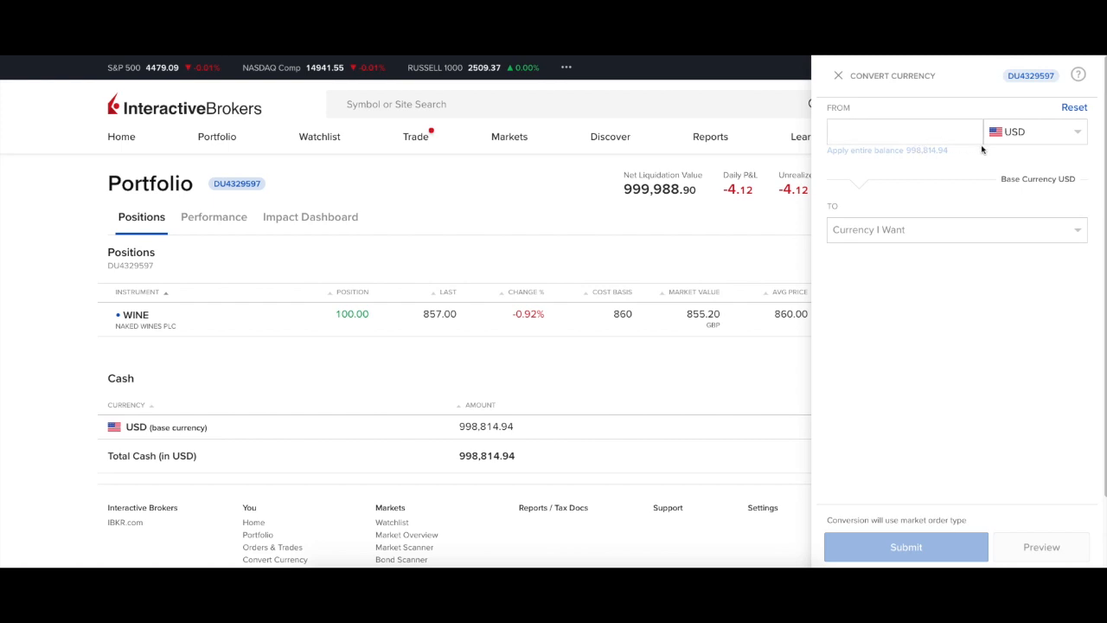
left_click(966, 236)
scroll(917, 338, "down", 5)
left_click(912, 327)
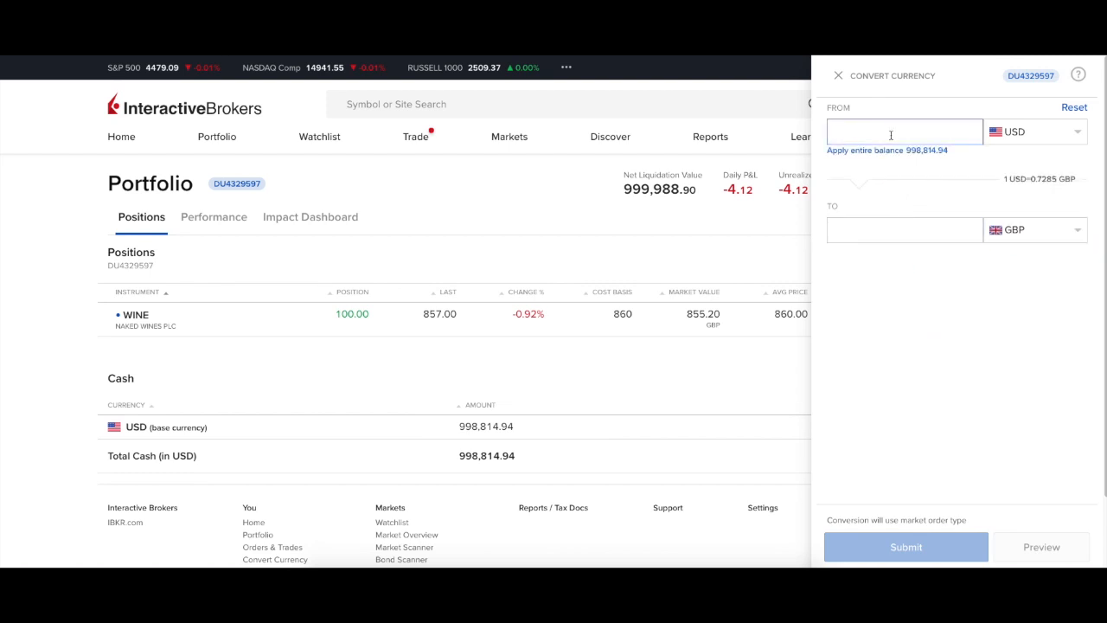
type("100000")
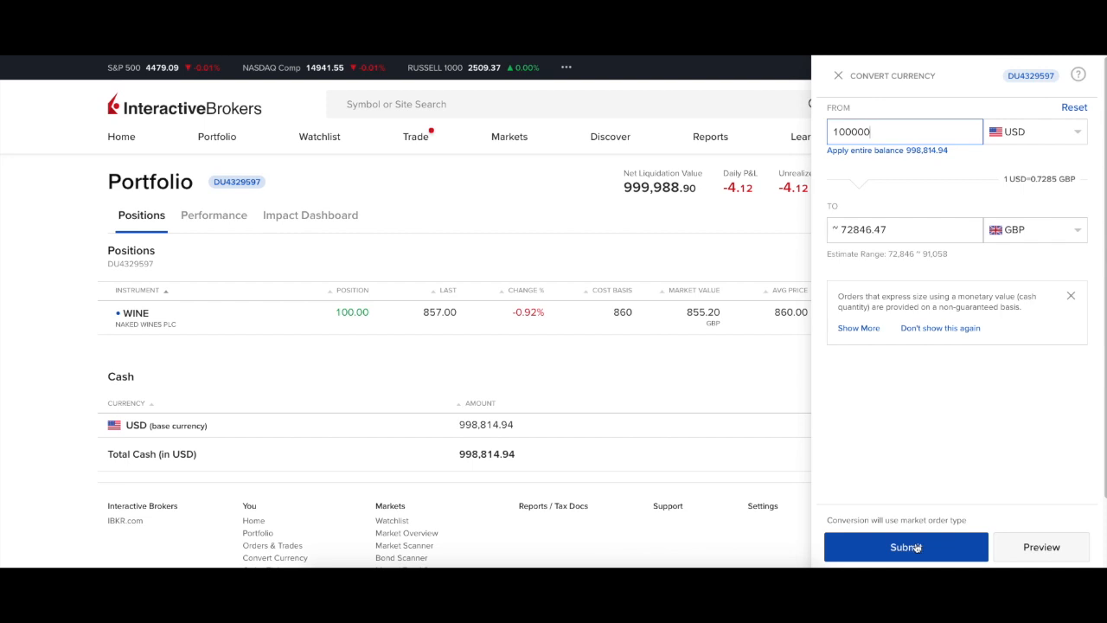
left_click(917, 548)
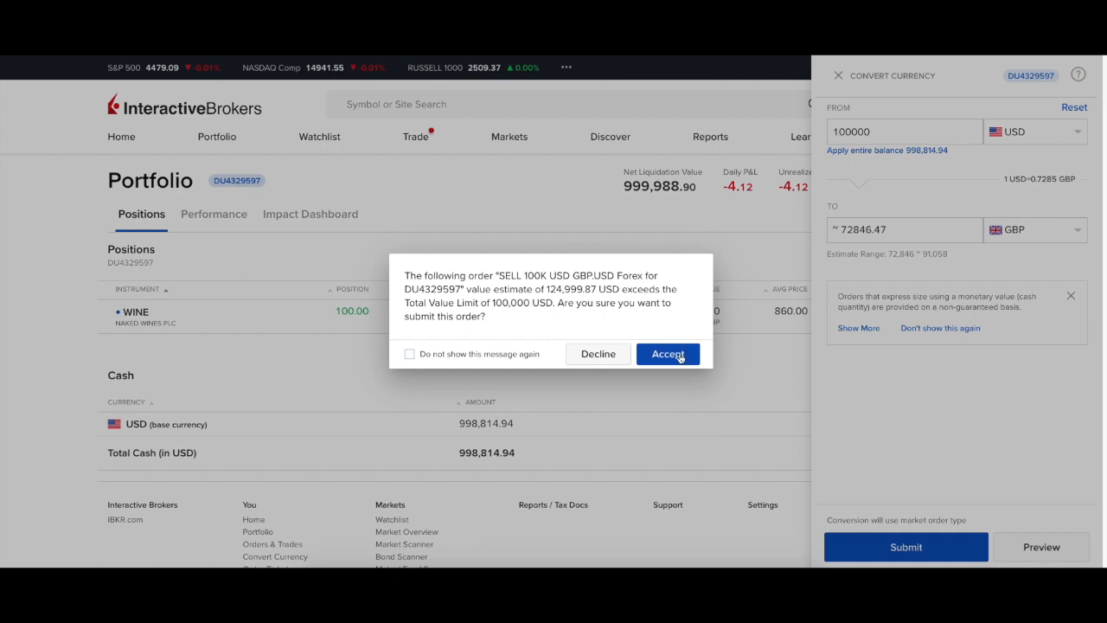
left_click(679, 357)
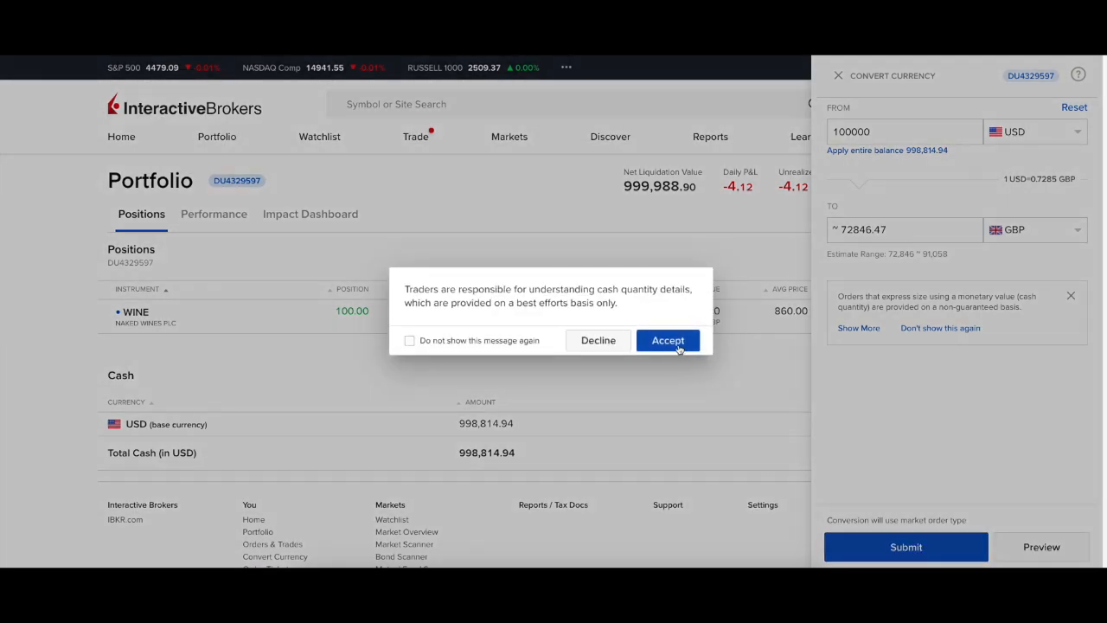
left_click(680, 349)
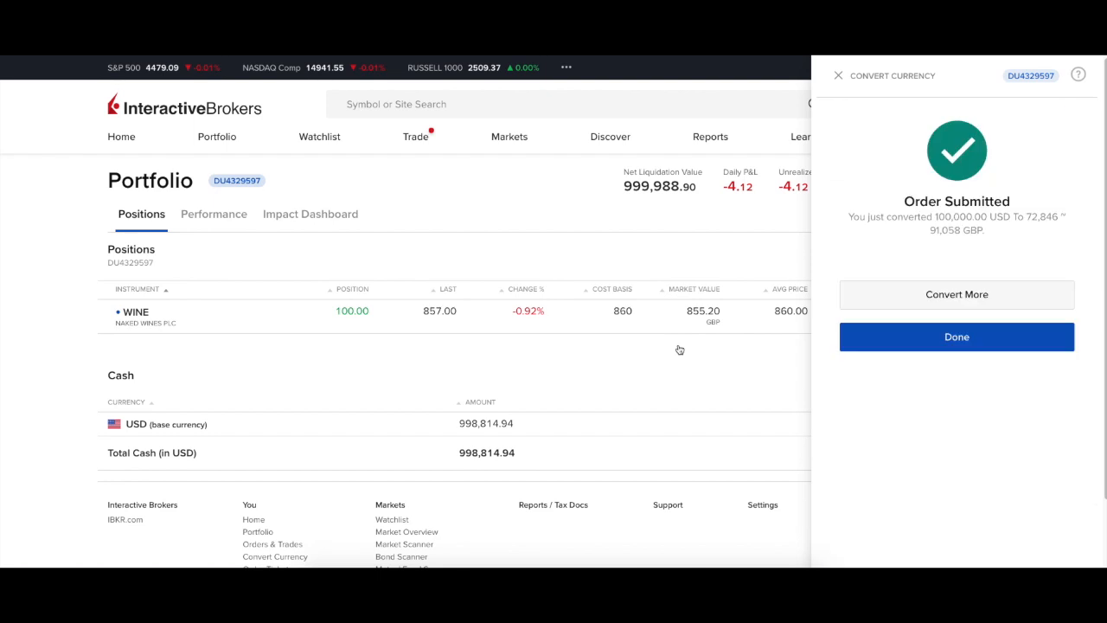
left_click(930, 343)
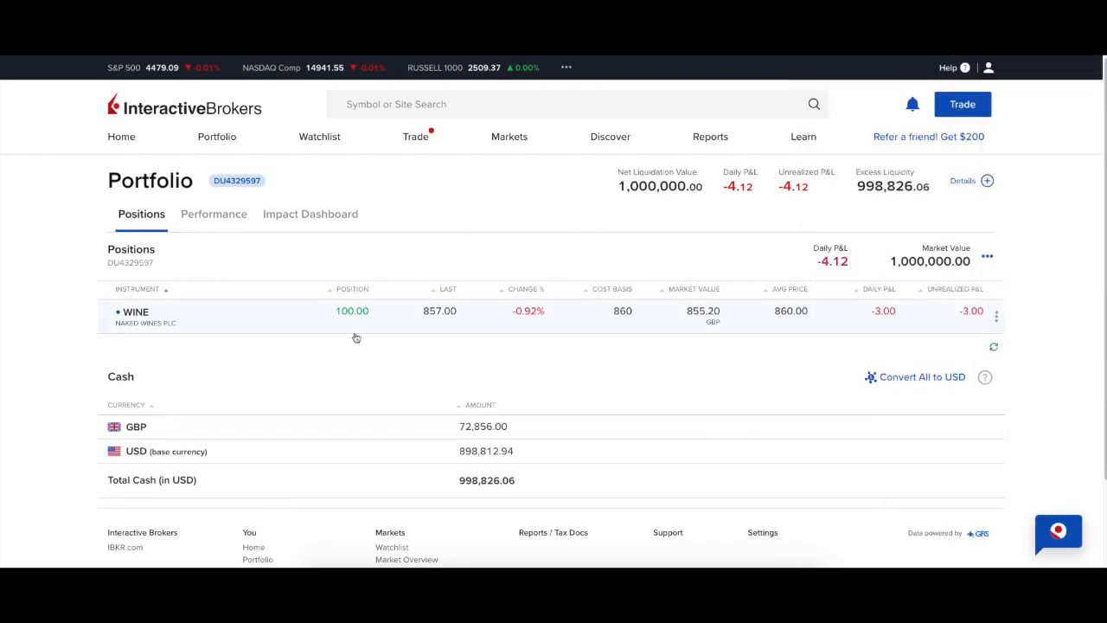
Step: Review the pending TCNNF order under Orders & Trades
scroll(370, 356, "up", 1)
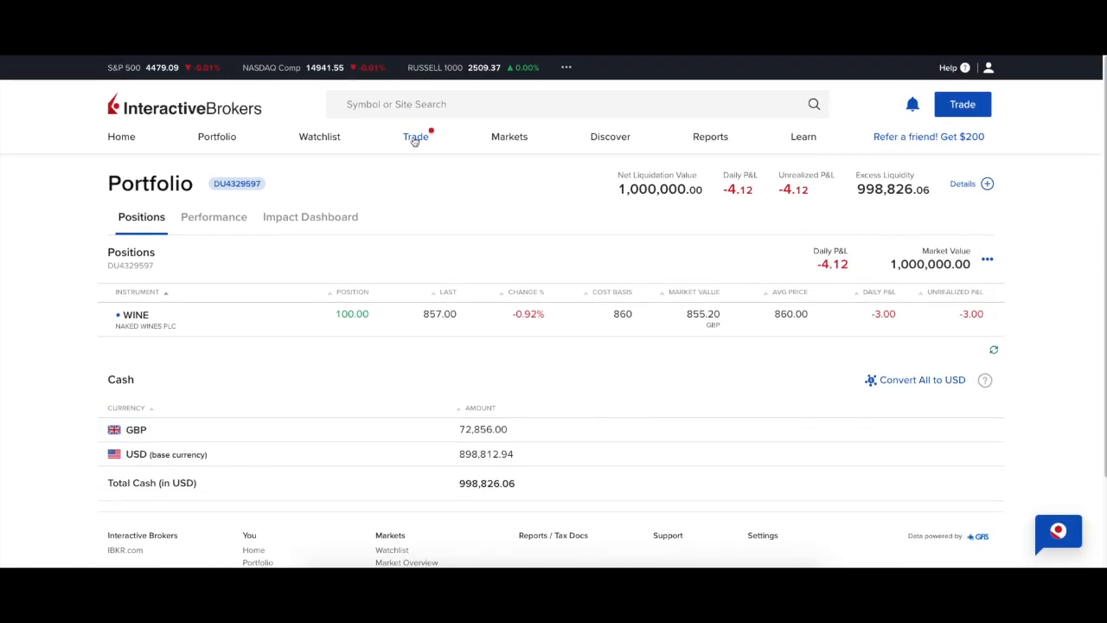
left_click(415, 140)
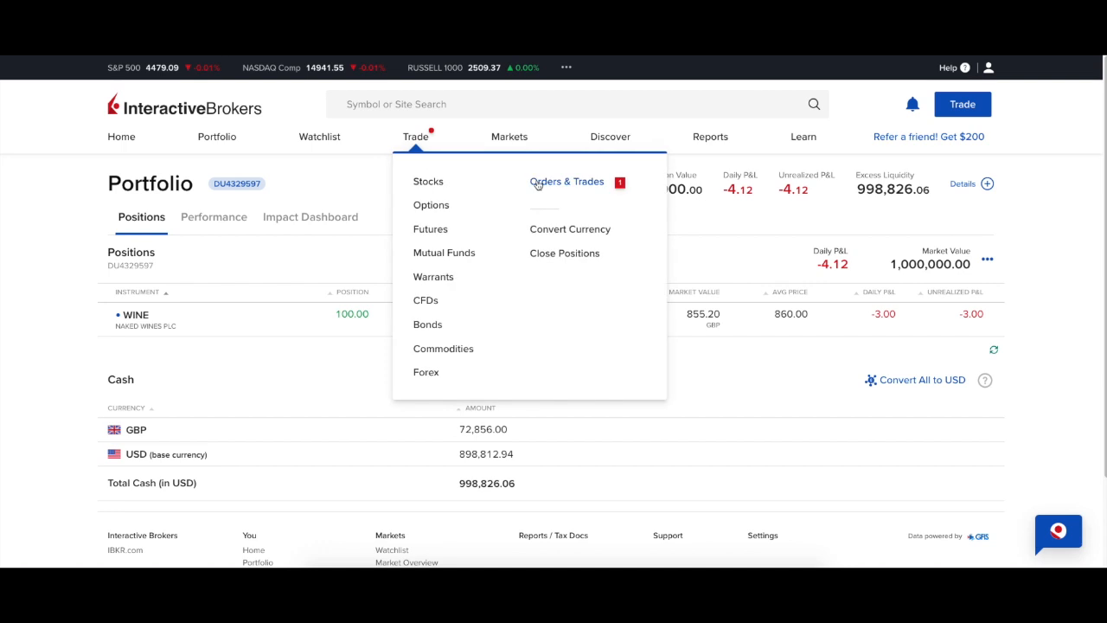
left_click(537, 183)
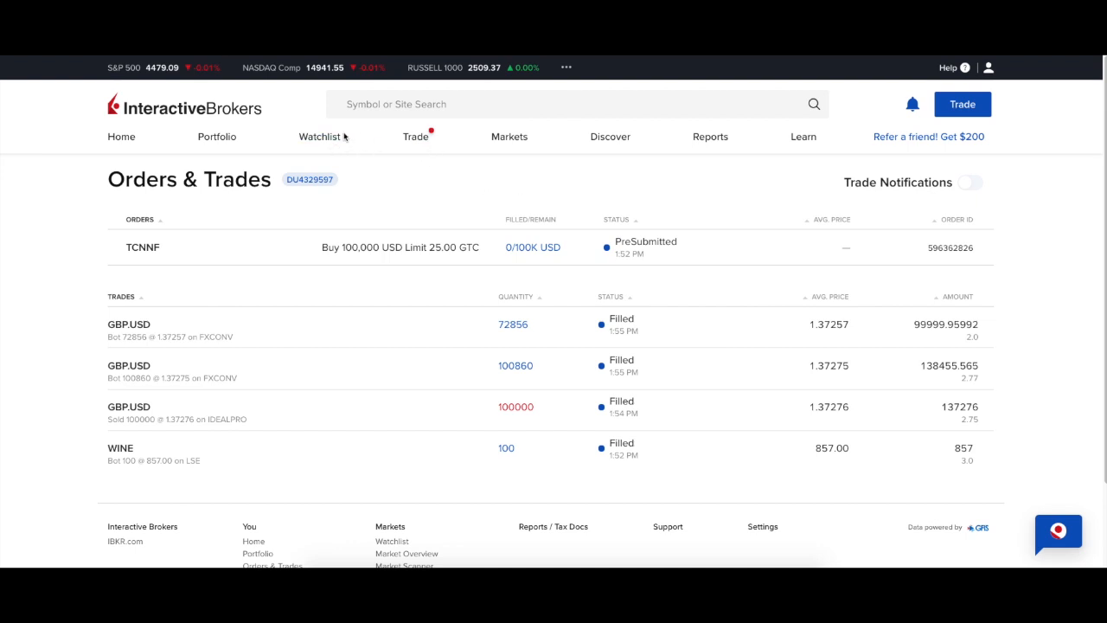
Step: Open the WINE quote from the Trial watchlist and start a buy order
left_click(317, 138)
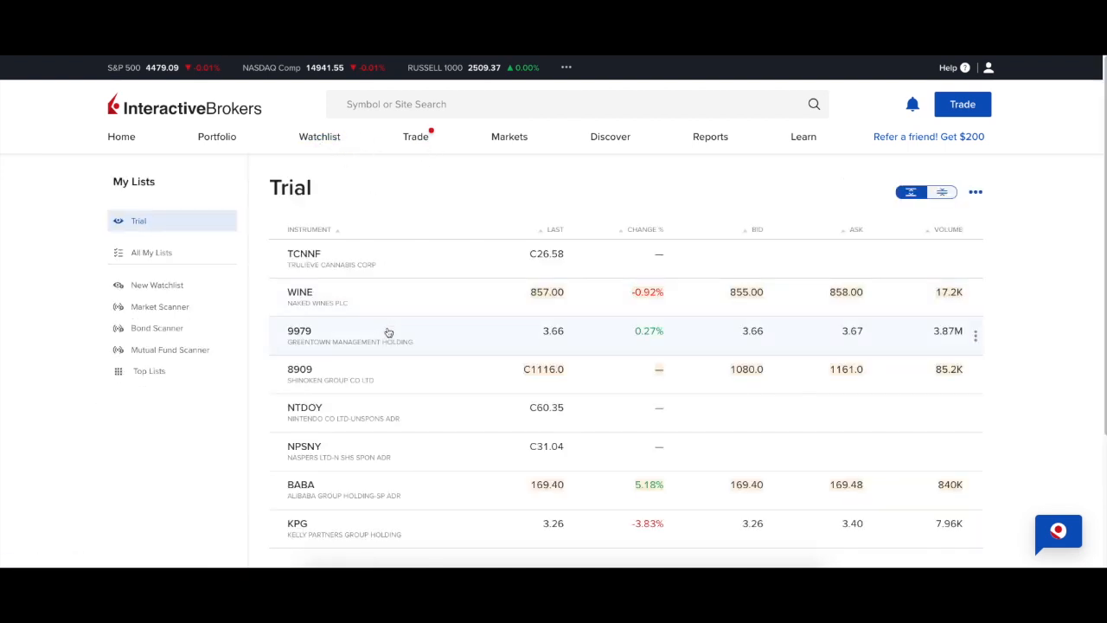
left_click(390, 294)
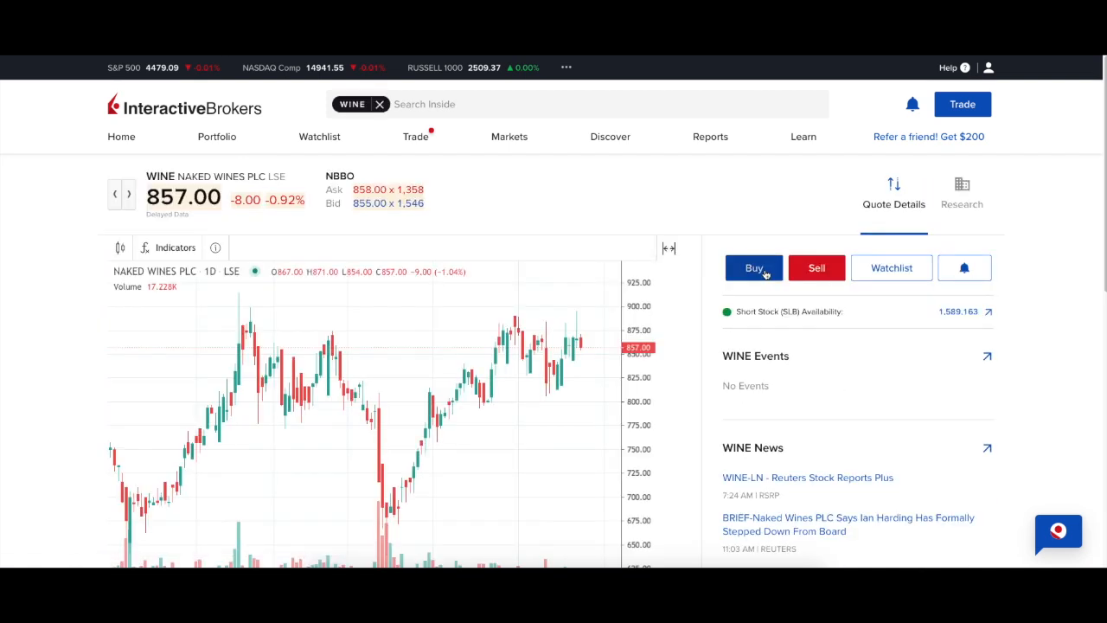
left_click(764, 274)
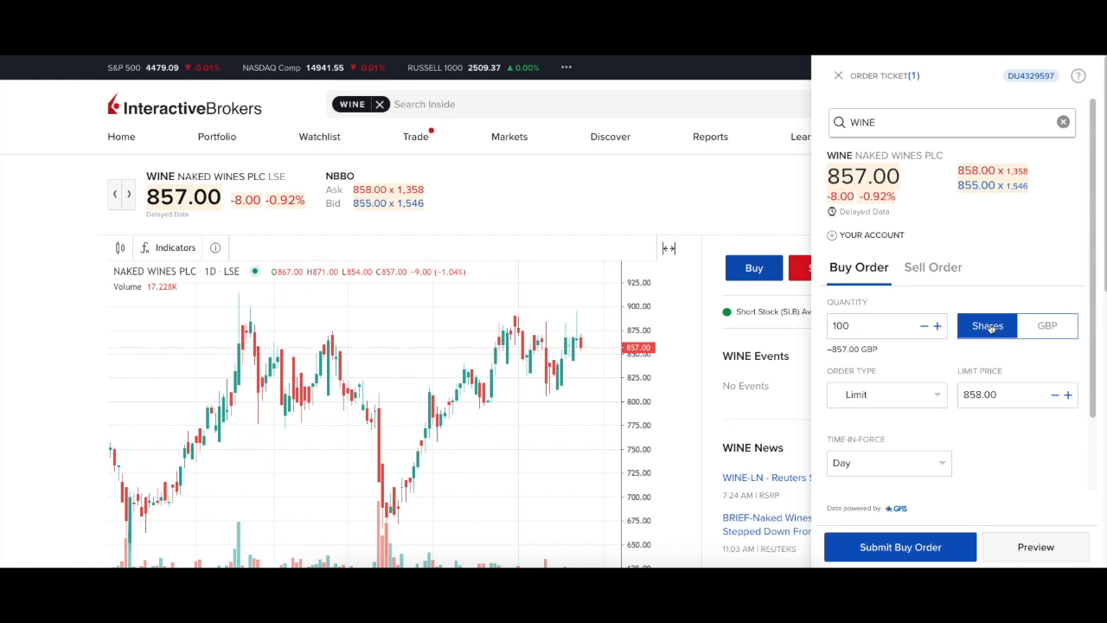
Step: Set the WINE buy ticket to a 72,000 GBP cash quantity as a Market order
left_click(1031, 326)
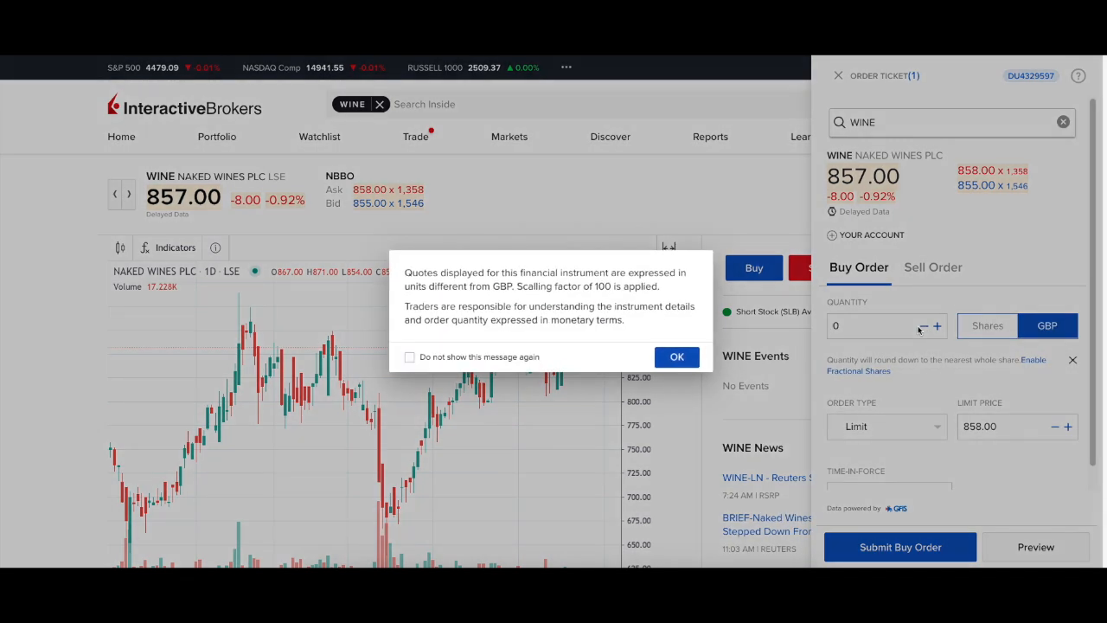
left_click(677, 357)
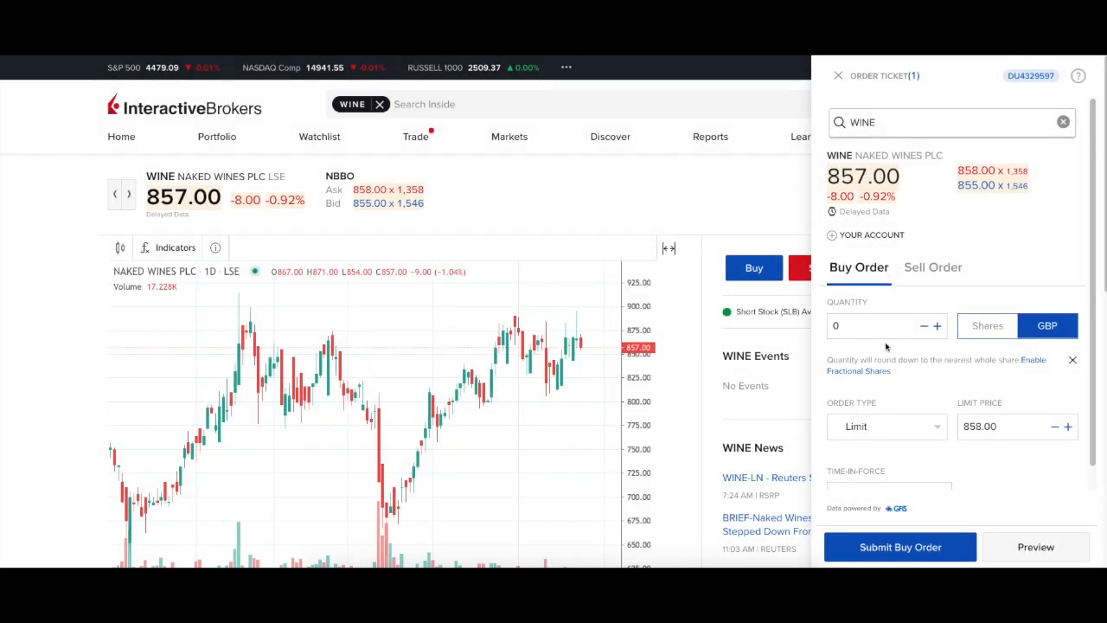
left_click(882, 326)
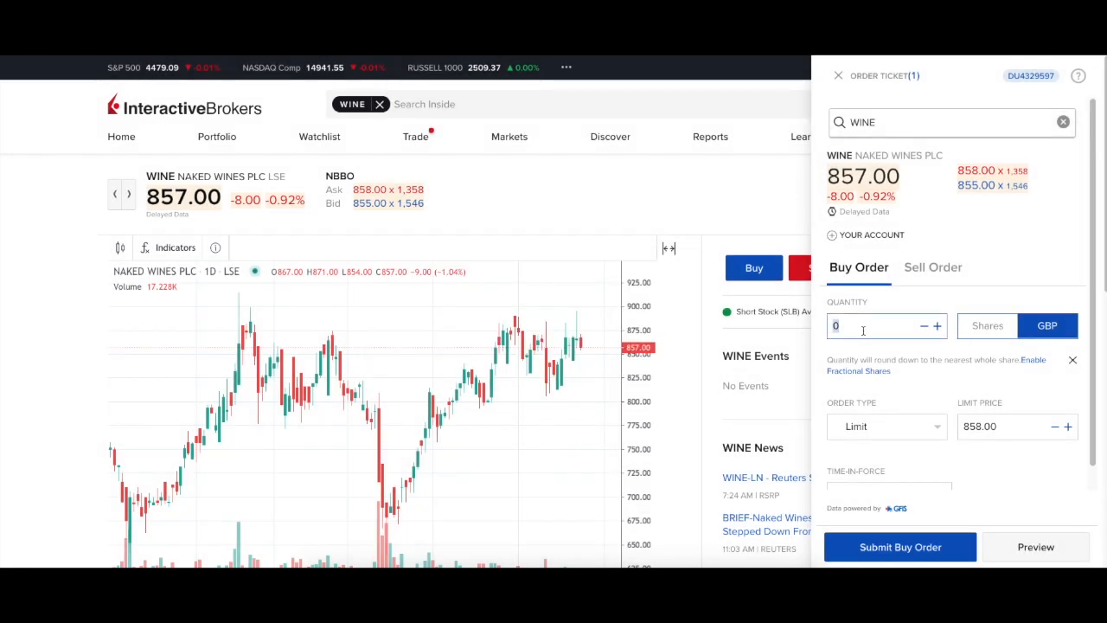
type("72000")
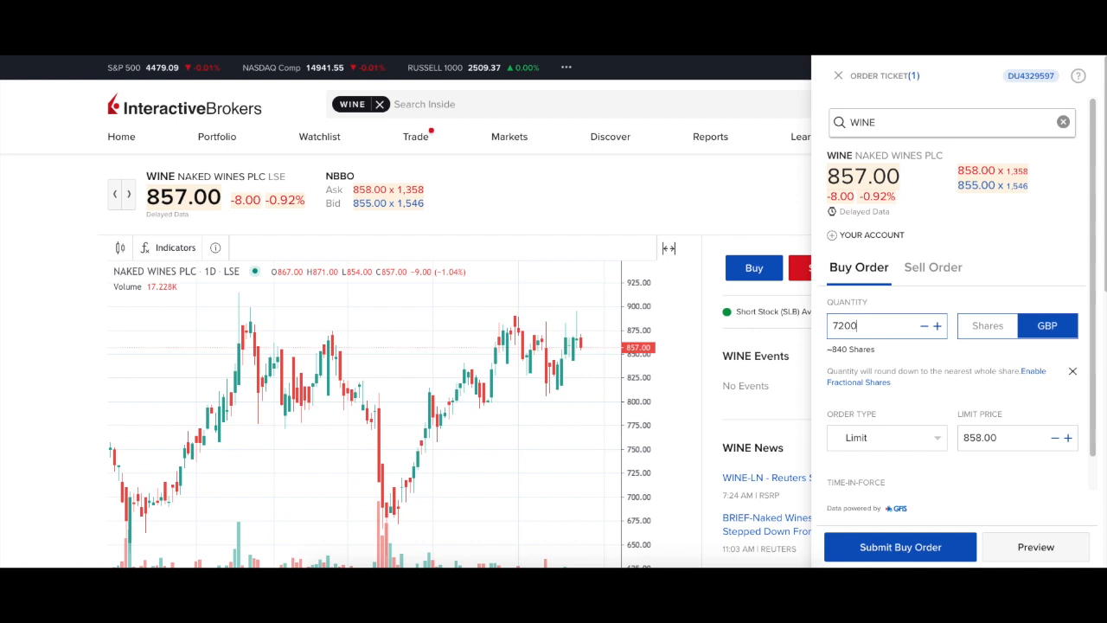
scroll(919, 390, "down", 1)
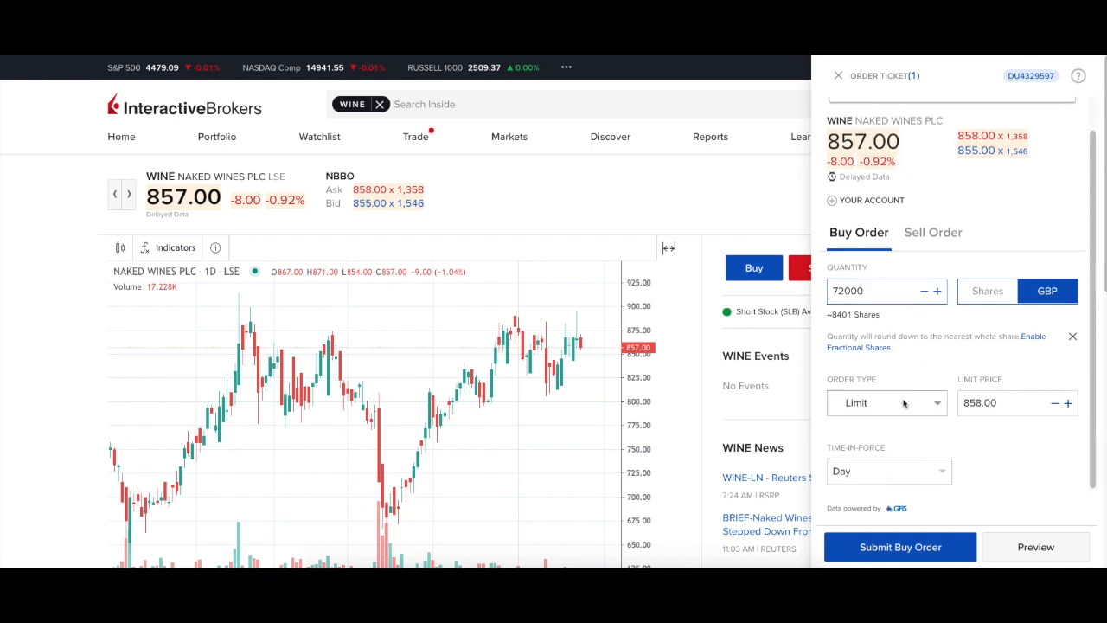
left_click(905, 403)
left_click(864, 441)
Step: Submit the WINE buy, accepting the size-limit and cash-quantity warnings, and close the ticket
scroll(884, 443, "down", 2)
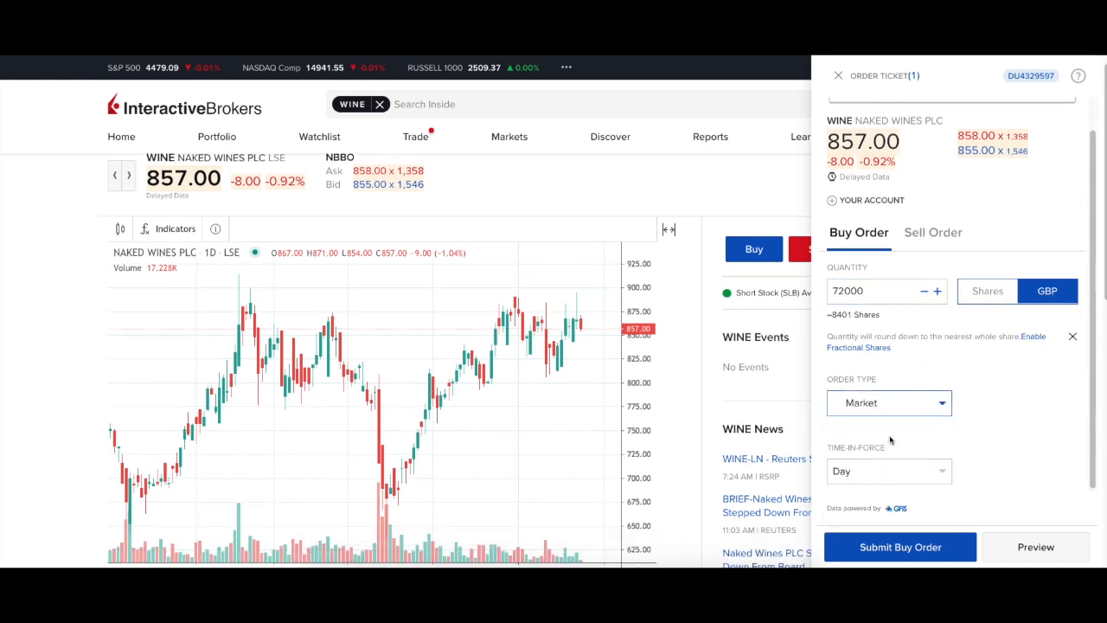
left_click(882, 546)
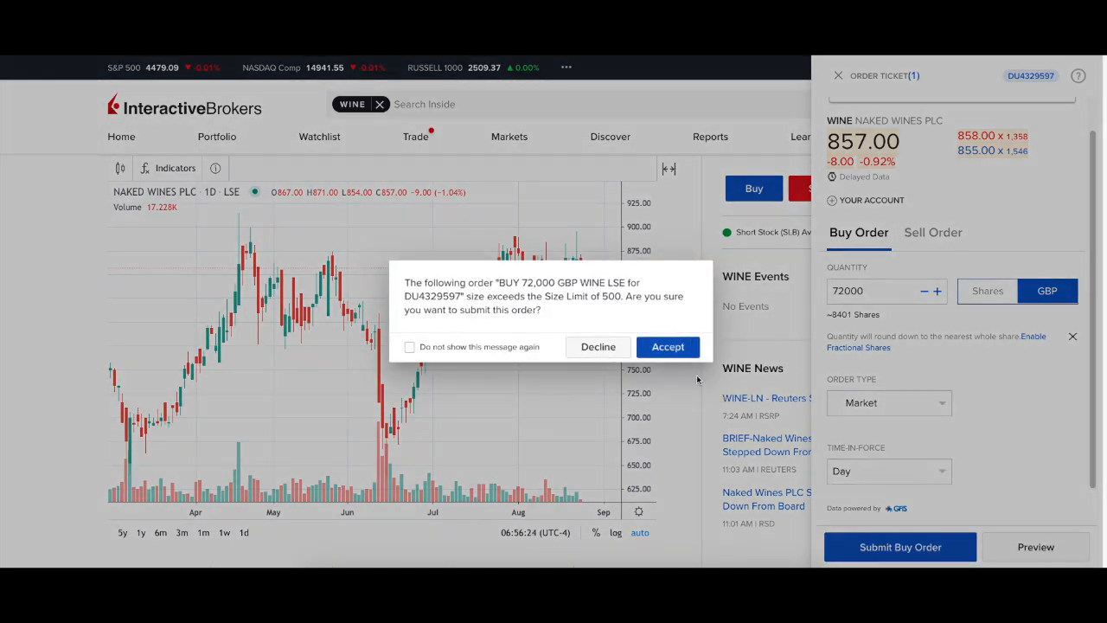
left_click(672, 347)
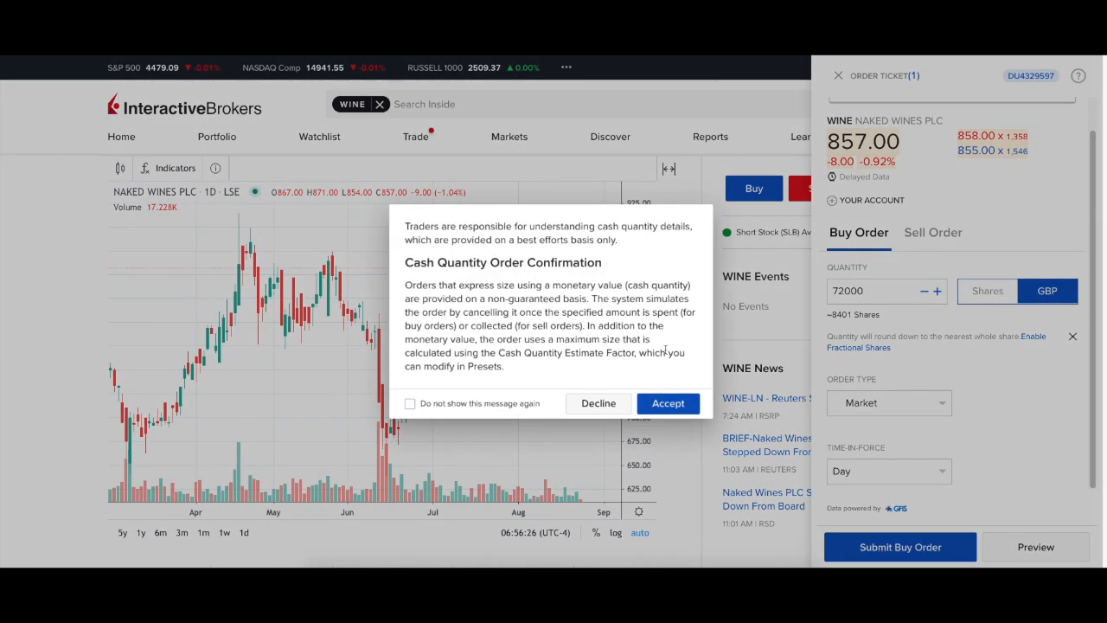
left_click(664, 403)
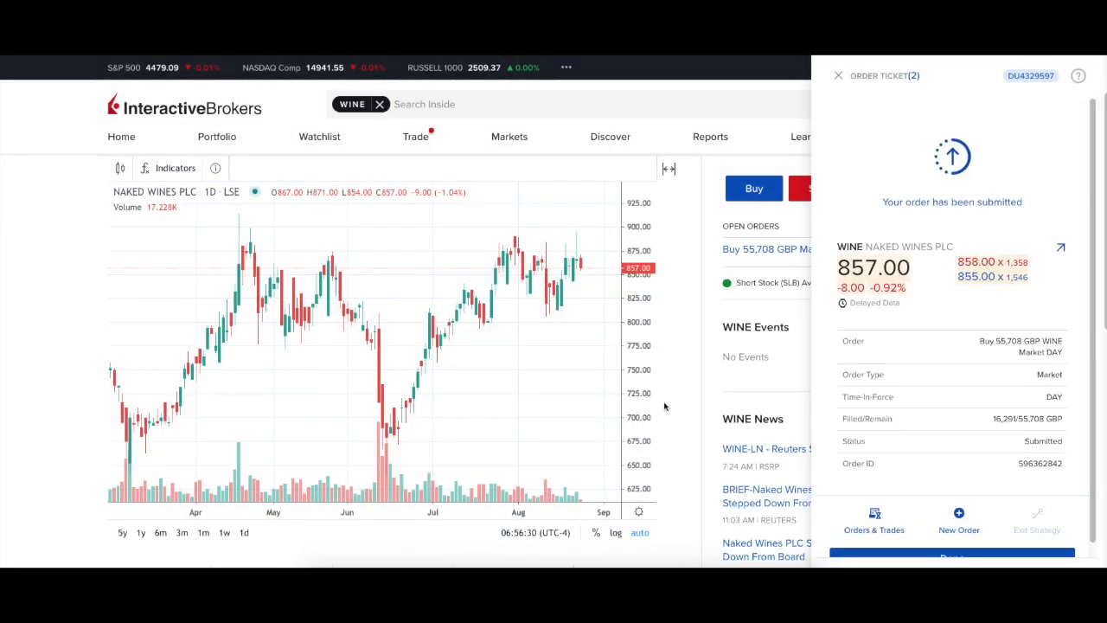
left_click(937, 545)
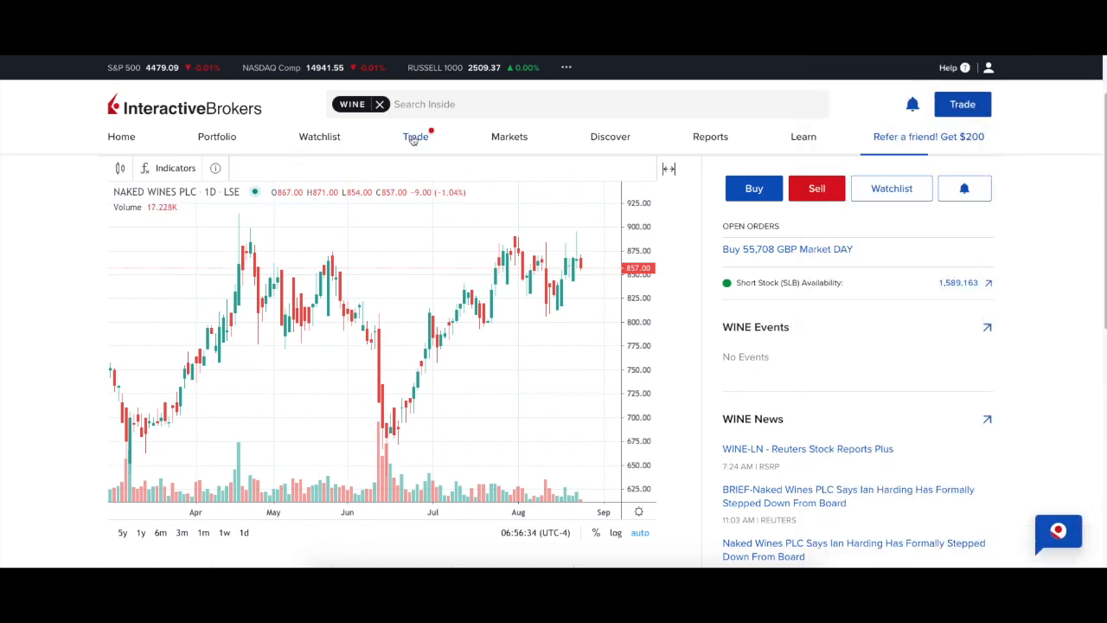
Step: Check the Orders & Trades list, then return to the Trial watchlist
mouse_move(415, 139)
left_click(543, 180)
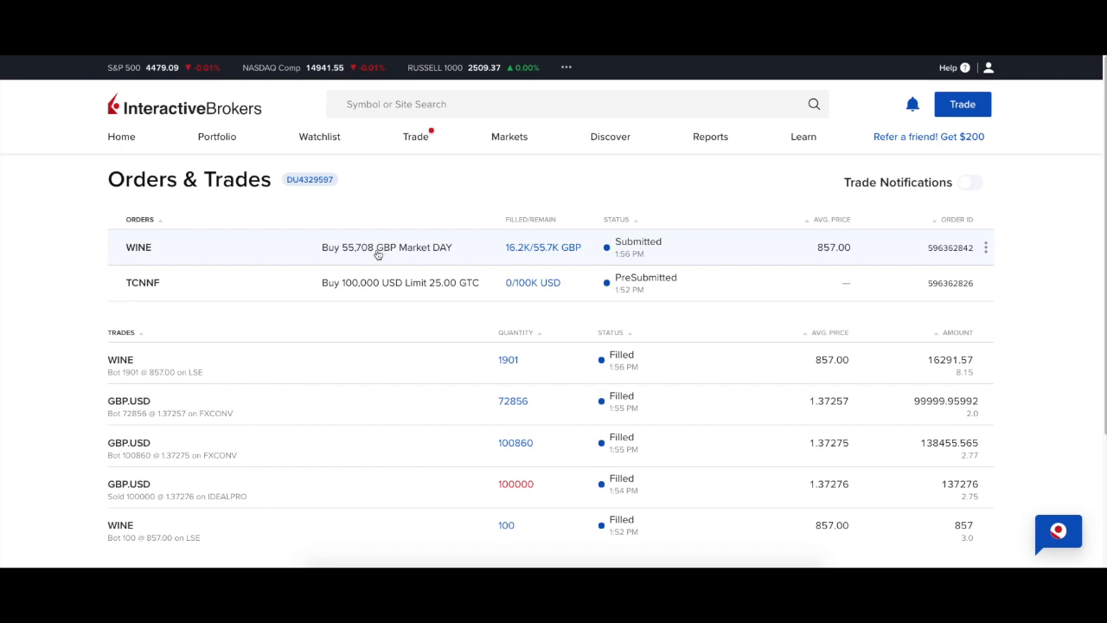
left_click(313, 145)
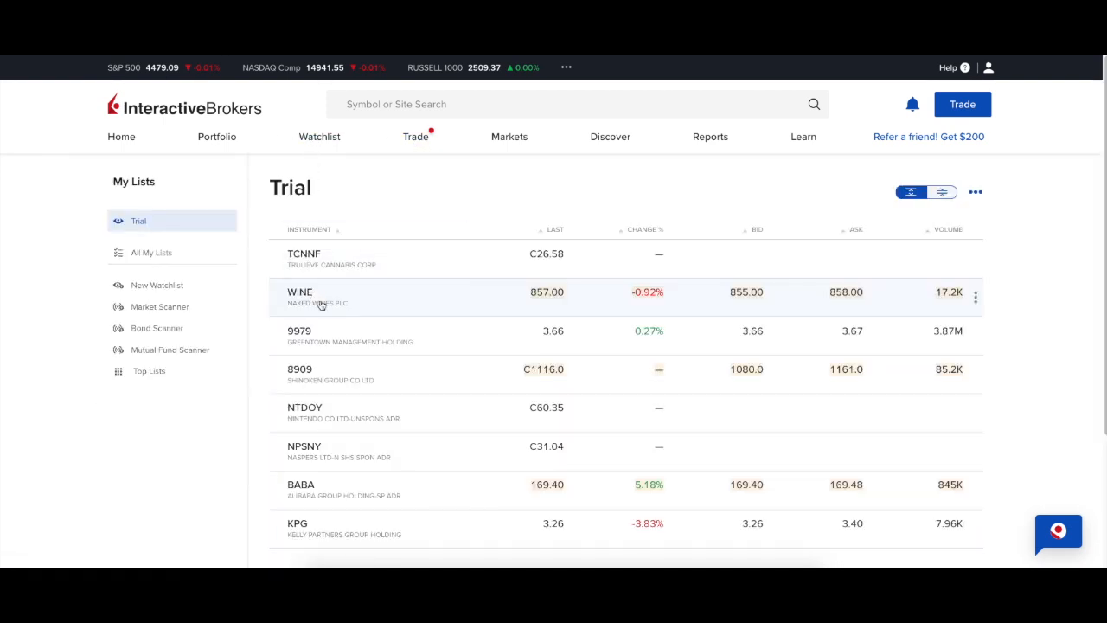
Step: Open the NPSNY quote page from the watchlist and start a buy order
scroll(358, 338, "down", 1)
scroll(358, 337, "down", 1)
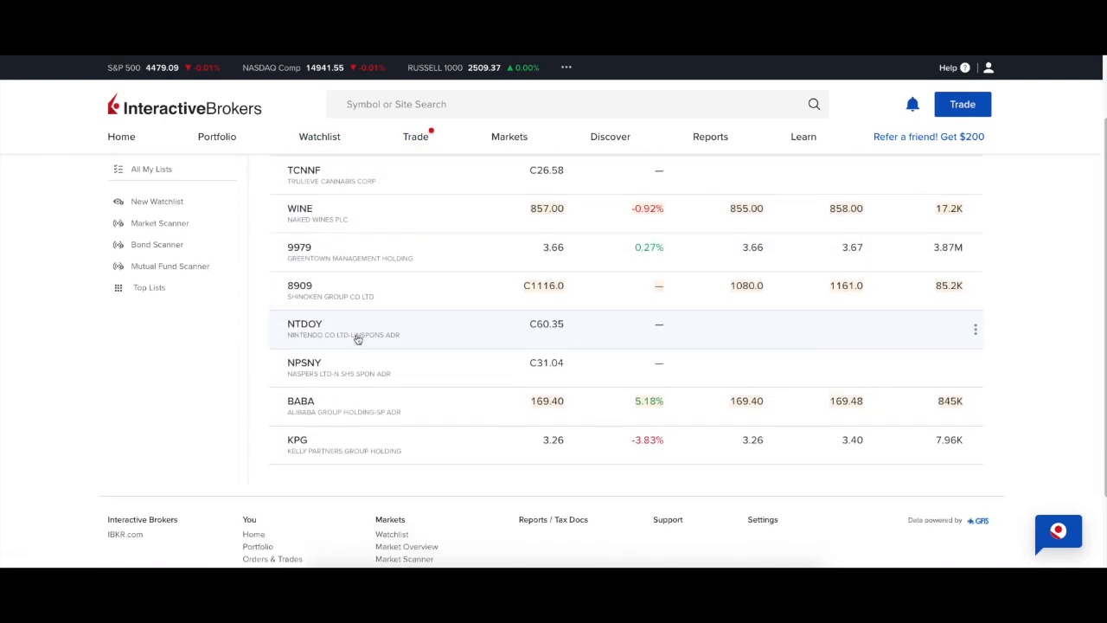
scroll(354, 328, "up", 1)
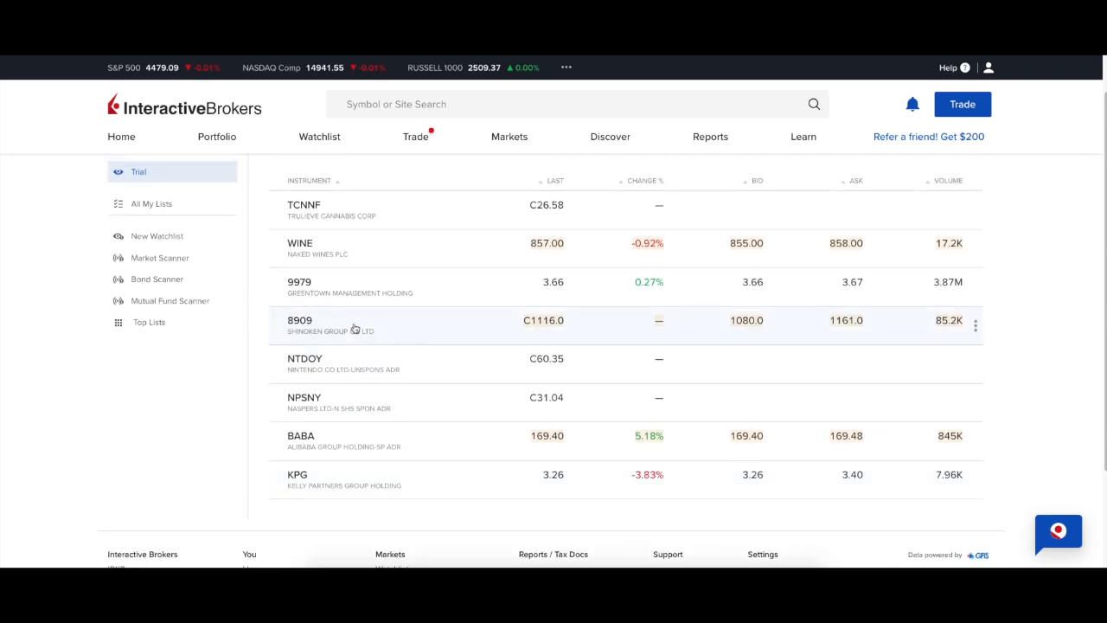
left_click(350, 408)
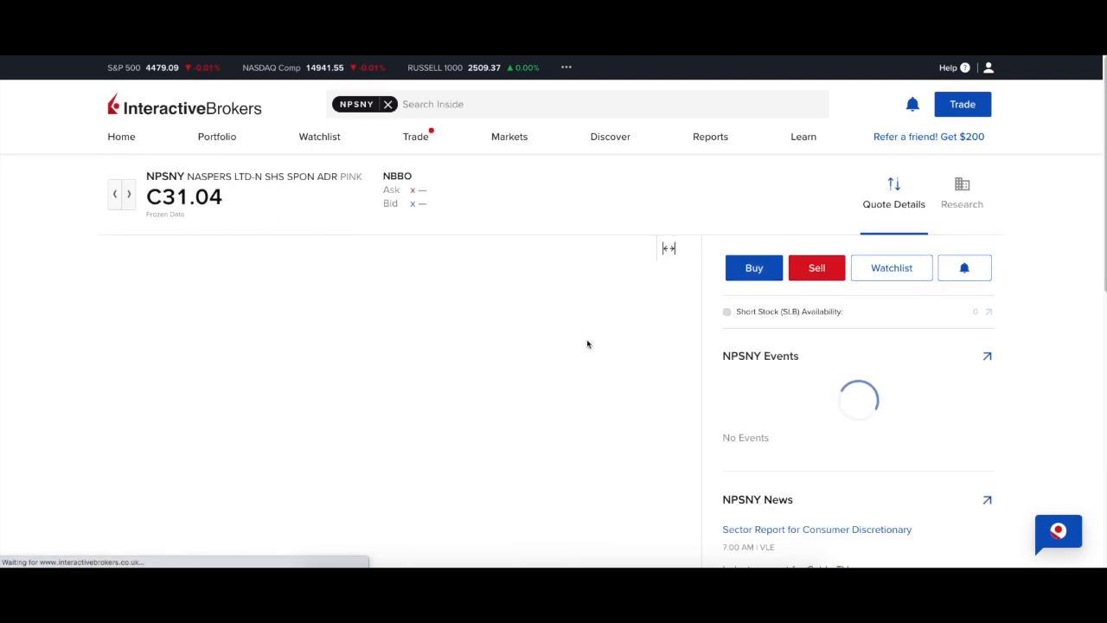
left_click(742, 273)
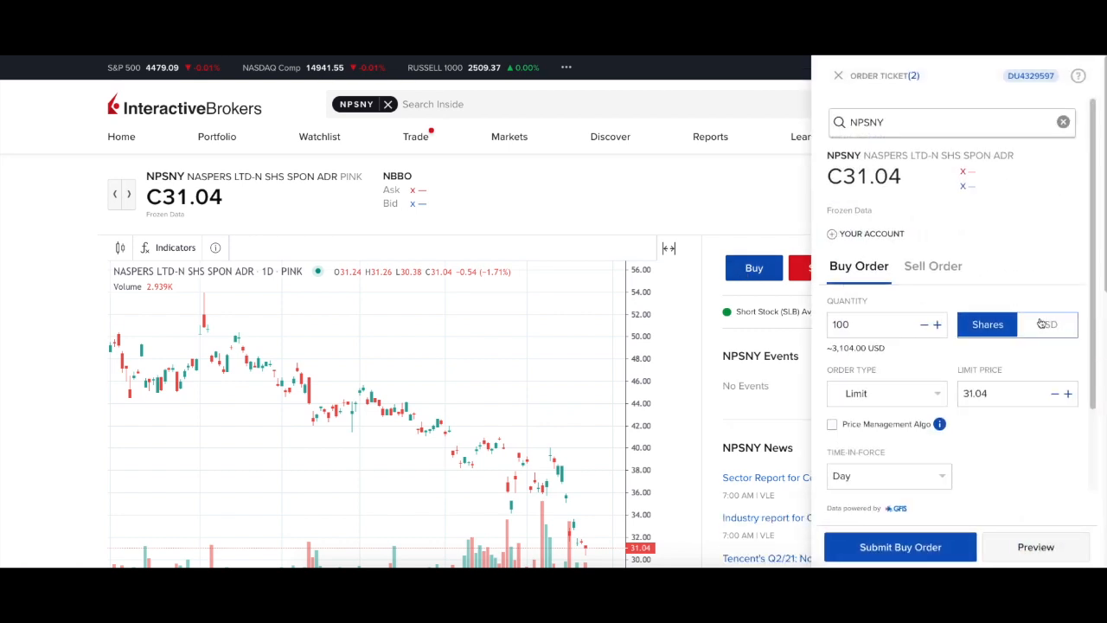
Step: Set the NPSNY order quantity to 3,222 shares
left_click_drag(857, 323, 824, 324)
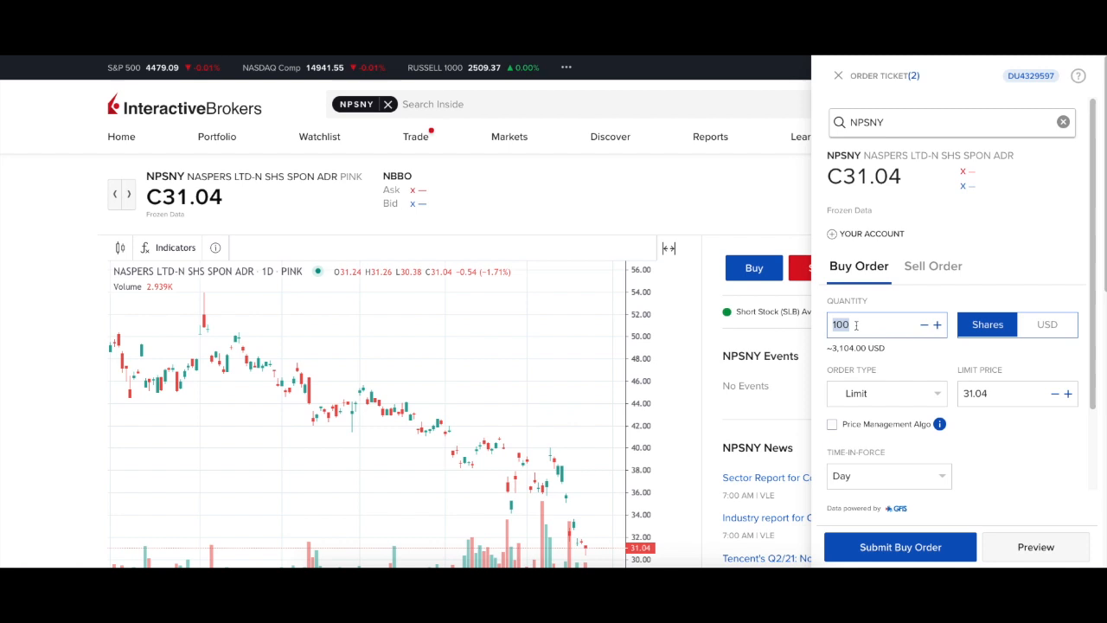
left_click(1048, 324)
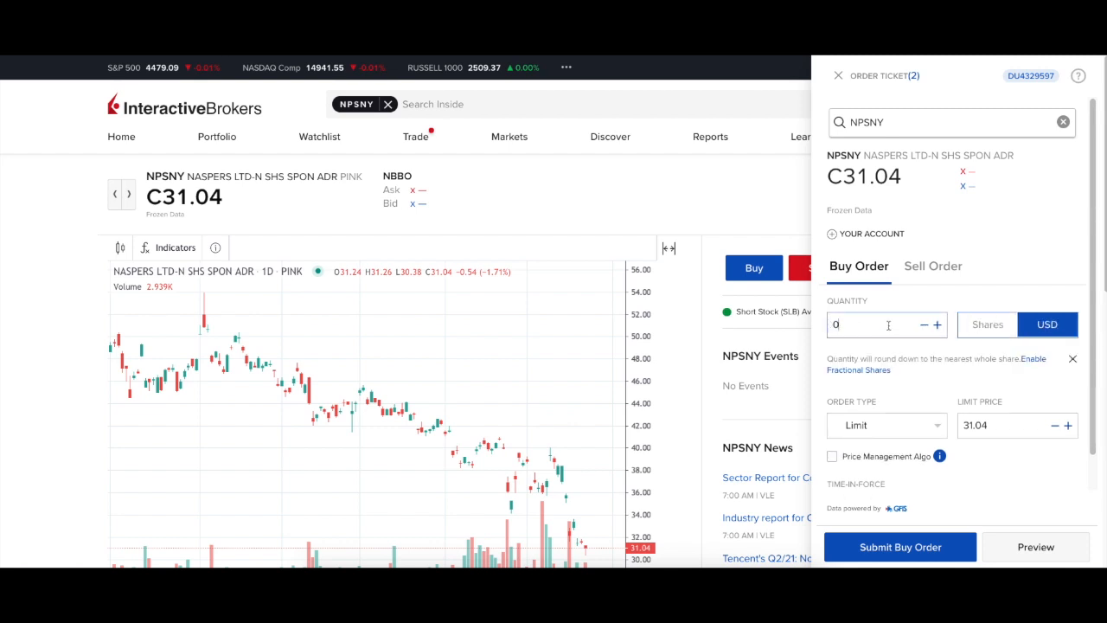
left_click(888, 325)
type("100000")
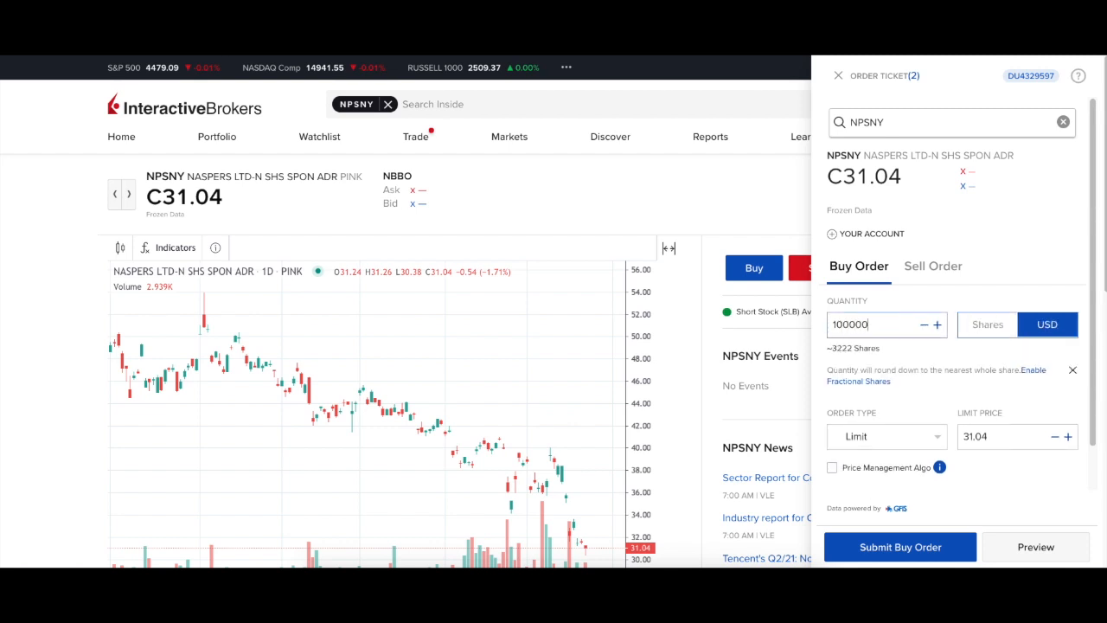
left_click(971, 324)
left_click_drag(882, 322, 806, 325)
type("3222")
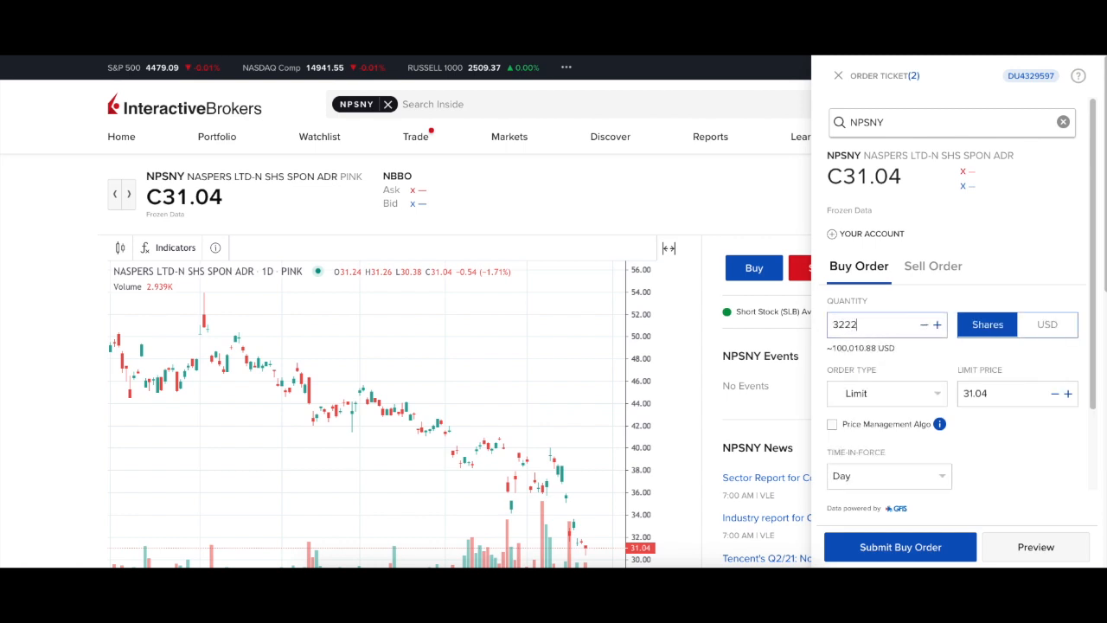
Step: Submit it as a 31.04 limit, good-till-cancel order and accept the size and value warnings
left_click(990, 394)
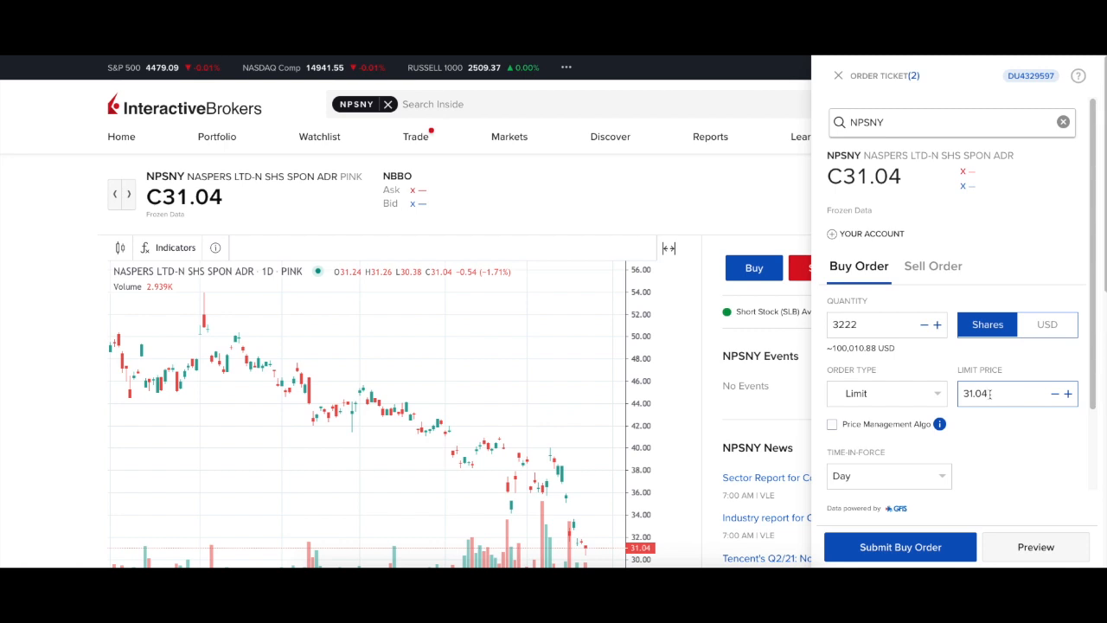
left_click(875, 476)
left_click(866, 501)
left_click(868, 548)
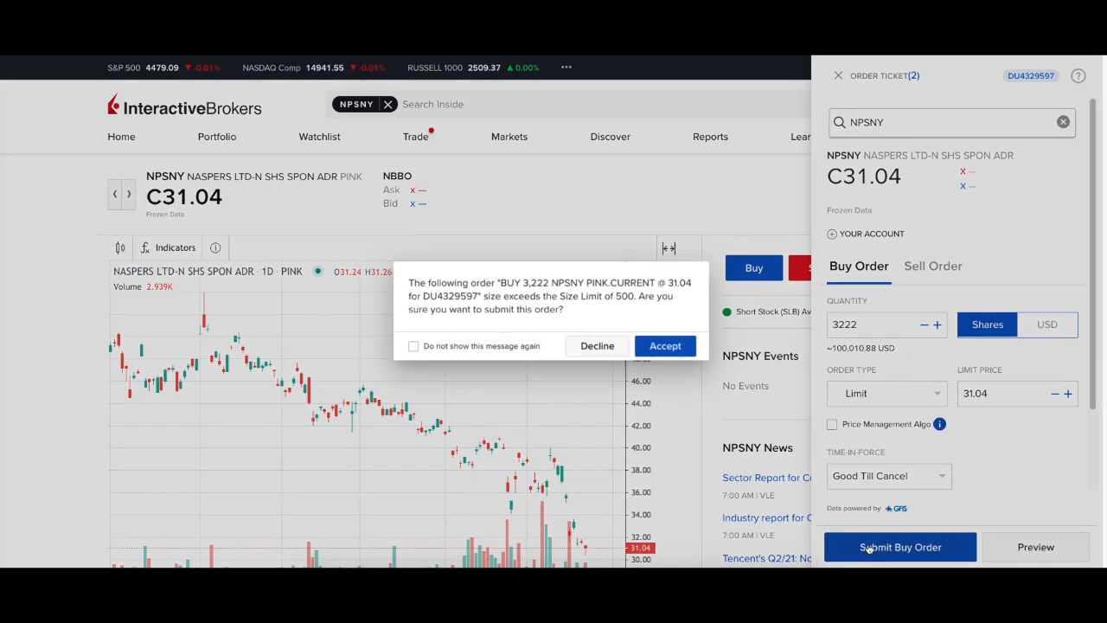
left_click(680, 348)
left_click(679, 355)
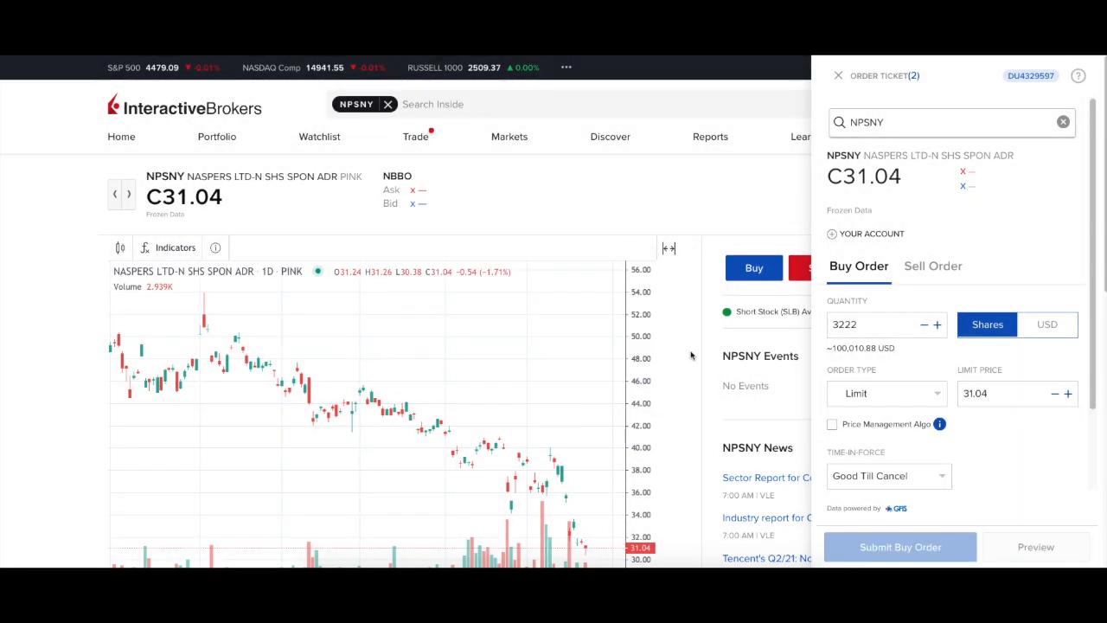
Step: Decline the price management algo and go to the Orders & Trades list
scroll(948, 383, "down", 2)
left_click(951, 544)
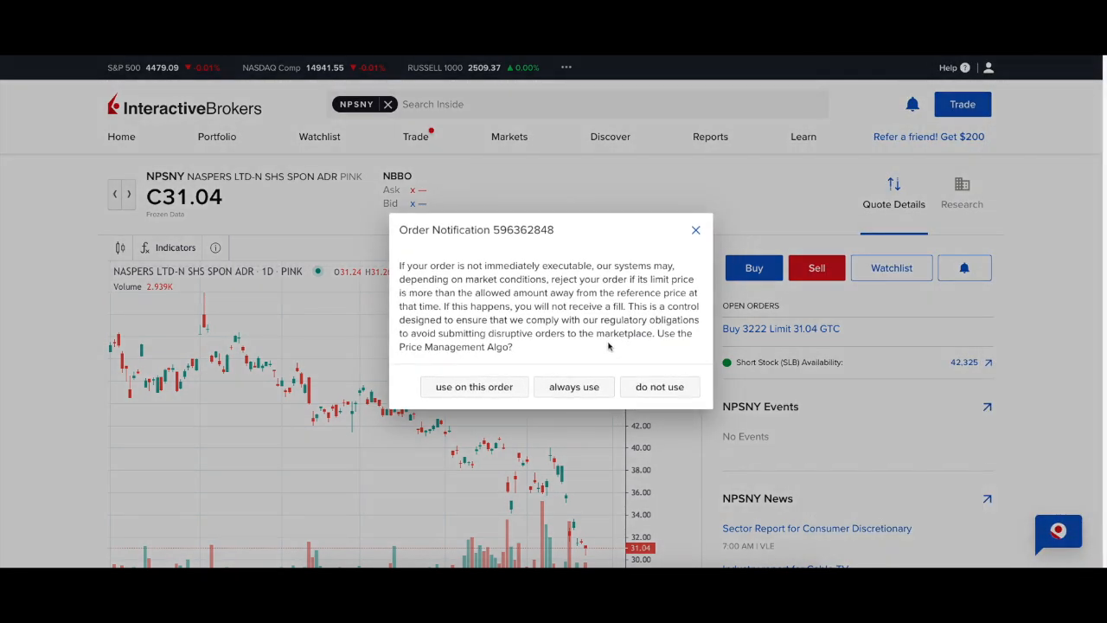
left_click(641, 389)
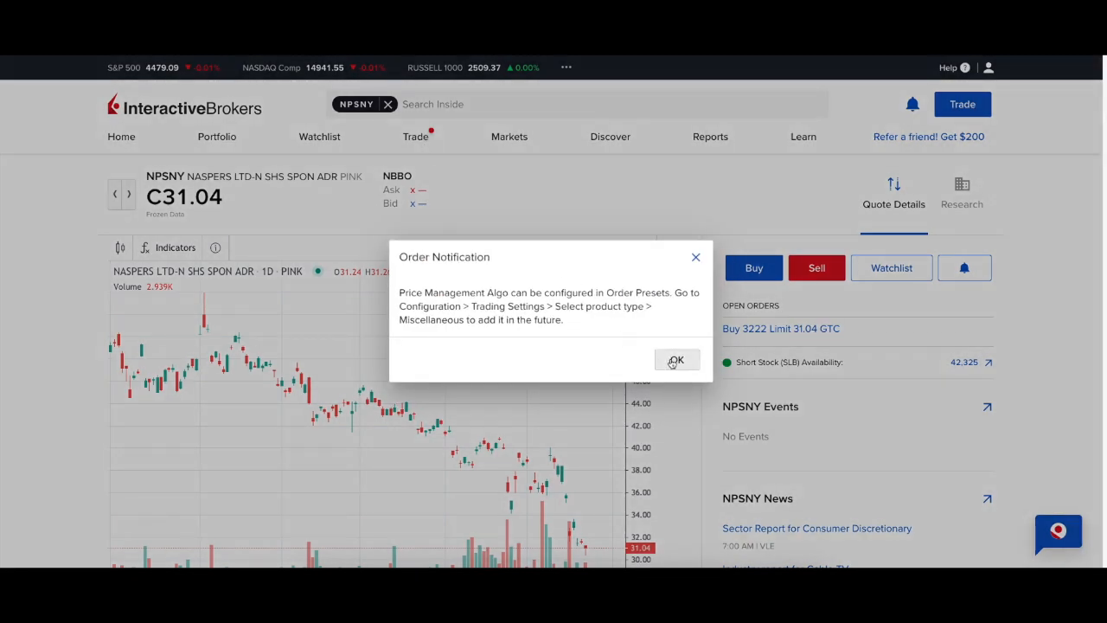
left_click(675, 359)
left_click(417, 137)
left_click(571, 181)
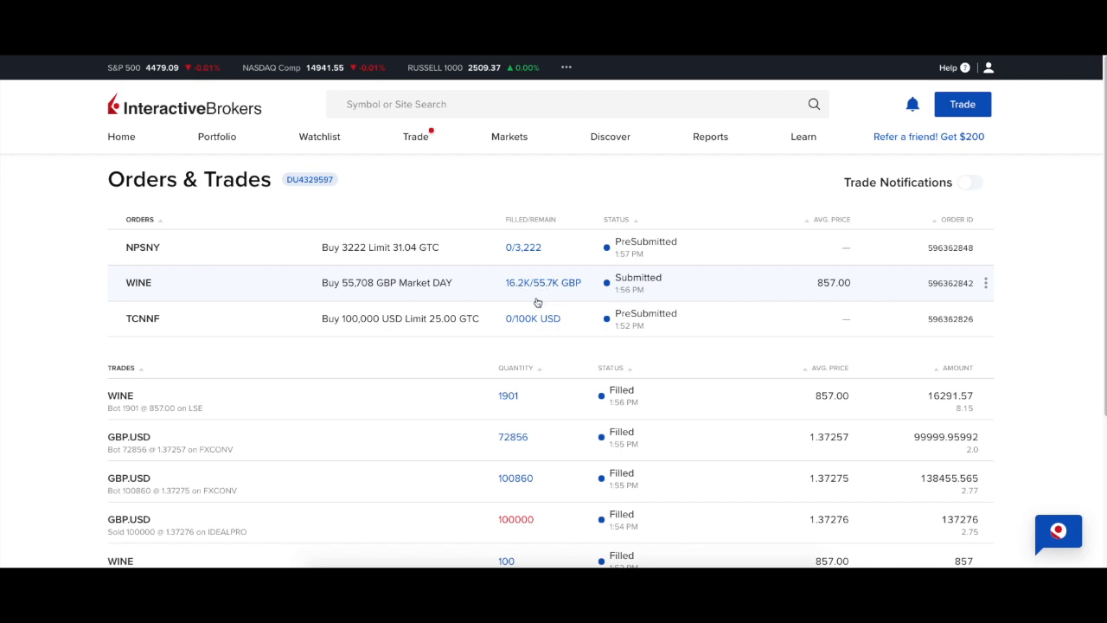
Step: Review Portfolio positions: 100 WINE shares, 72,856.00 GBP and 898,812.94 USD cash
mouse_move(219, 141)
left_click(229, 178)
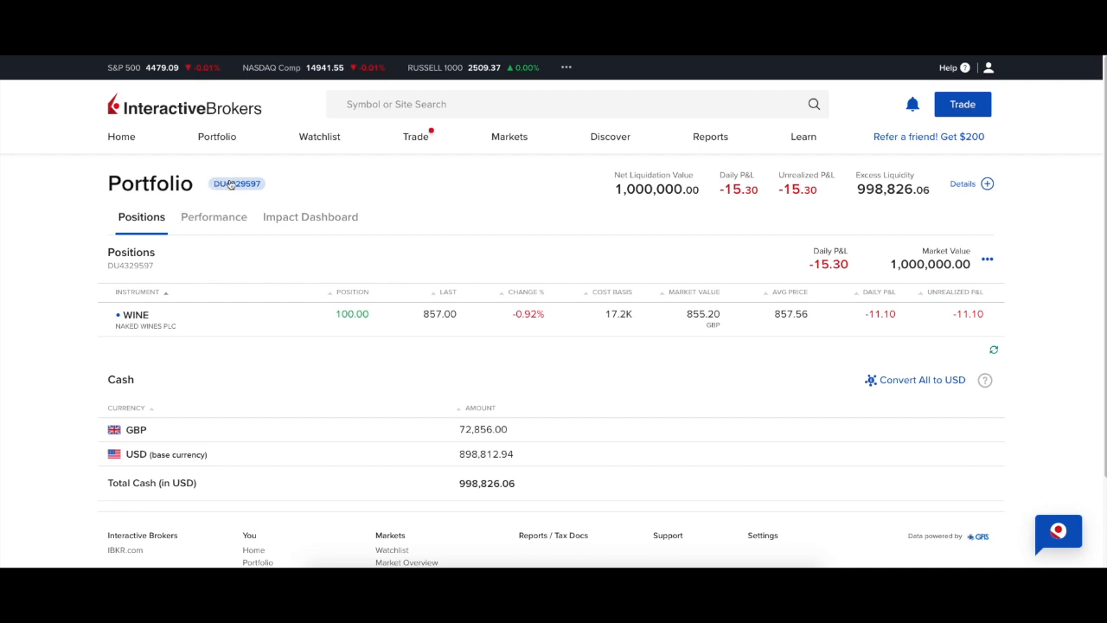
left_click(415, 138)
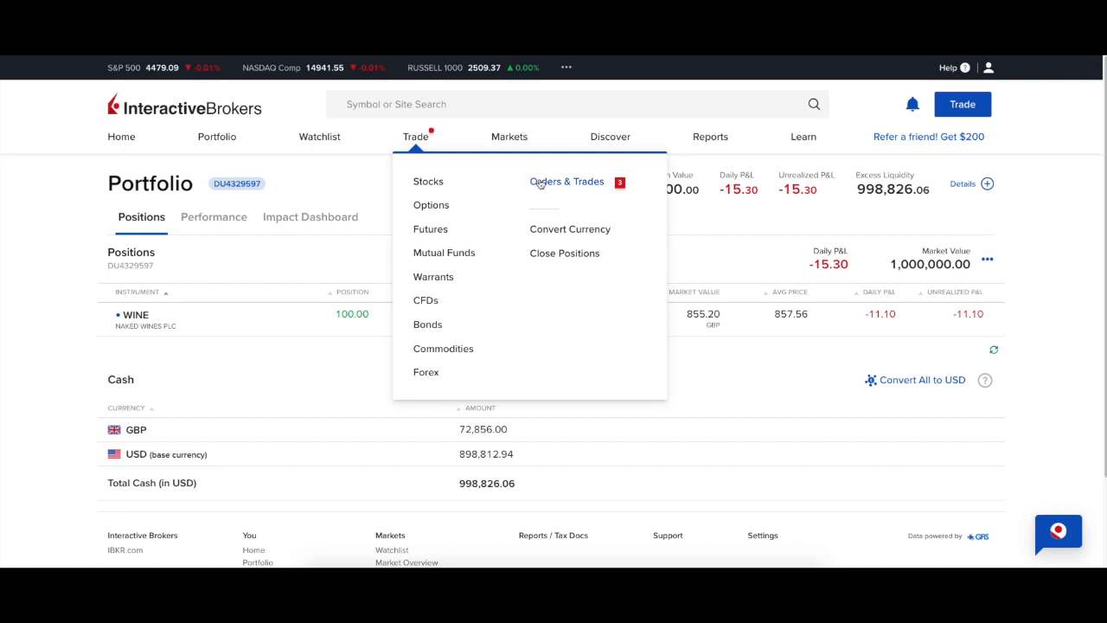
Step: Open BABA from the Trial watchlist, view its Sep17'21 option chain, then return to the watchlist
left_click(321, 138)
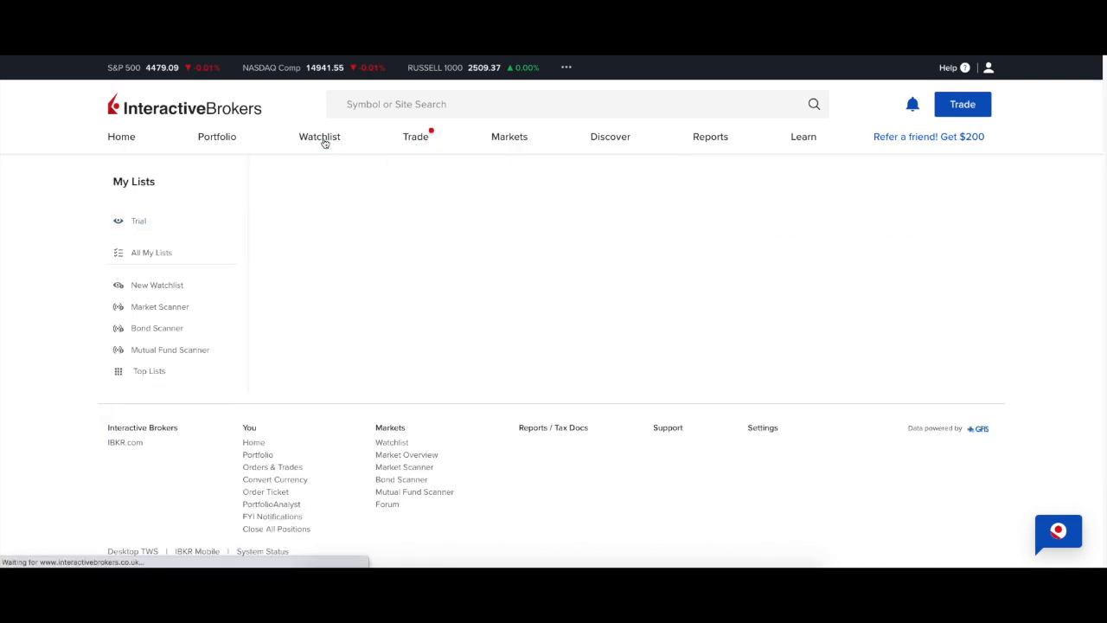
scroll(350, 367, "down", 2)
left_click(327, 370)
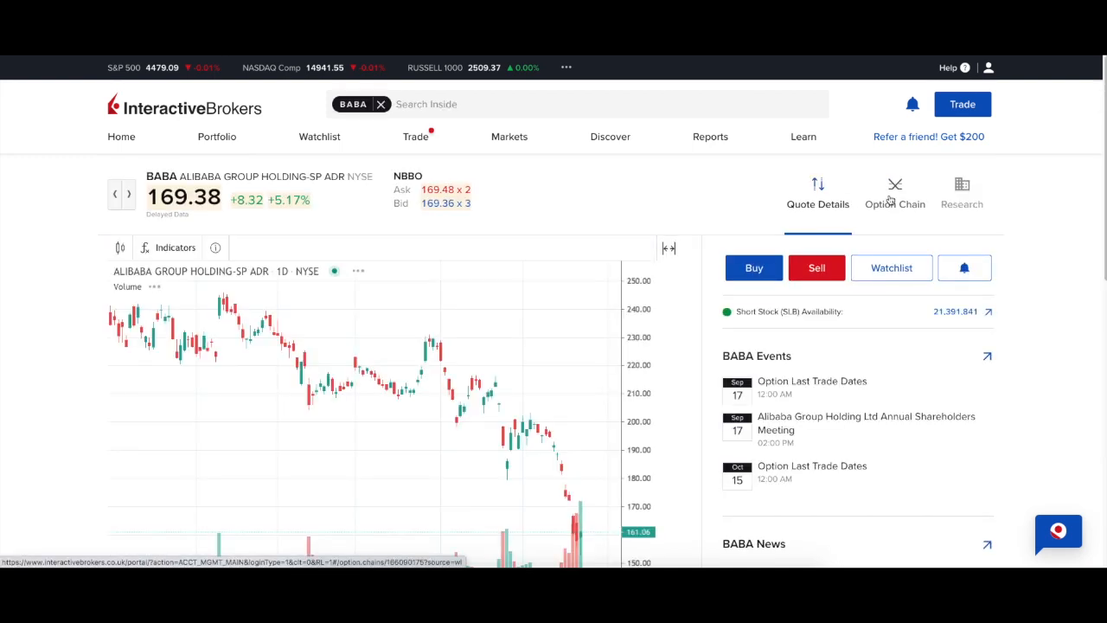
left_click(890, 200)
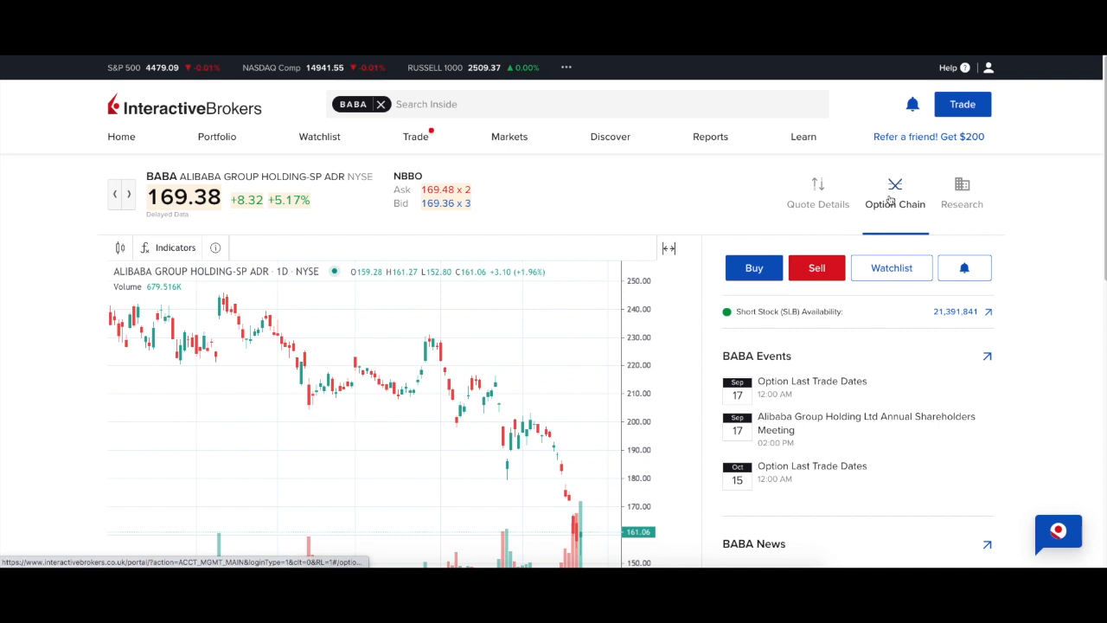
left_click(678, 365)
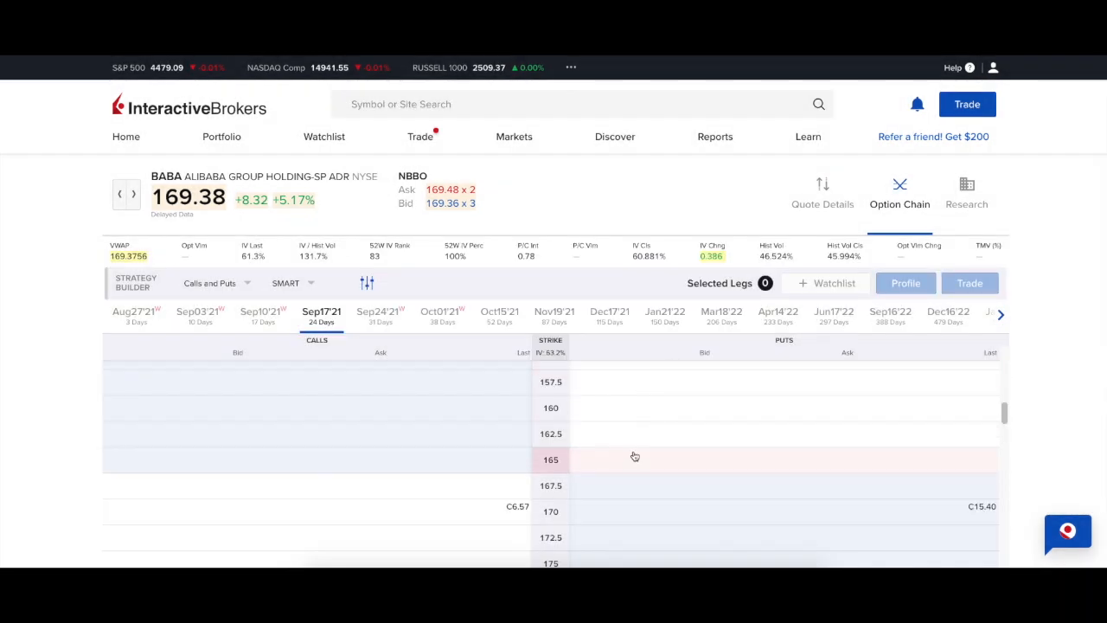
scroll(634, 456, "down", 1)
scroll(635, 456, "up", 2)
scroll(635, 455, "down", 2)
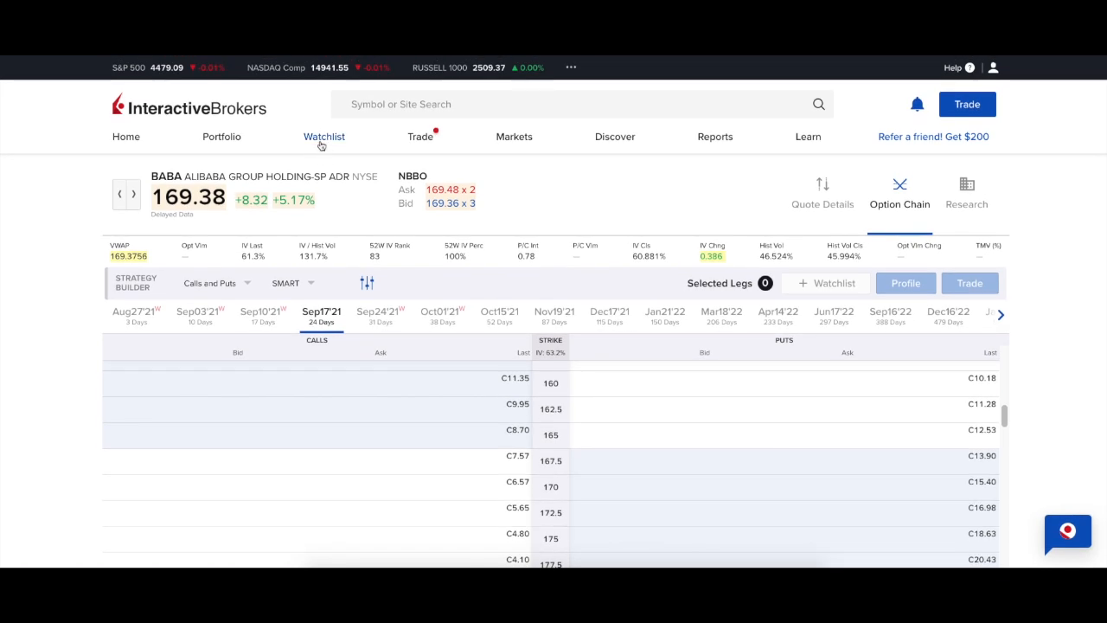
left_click(321, 144)
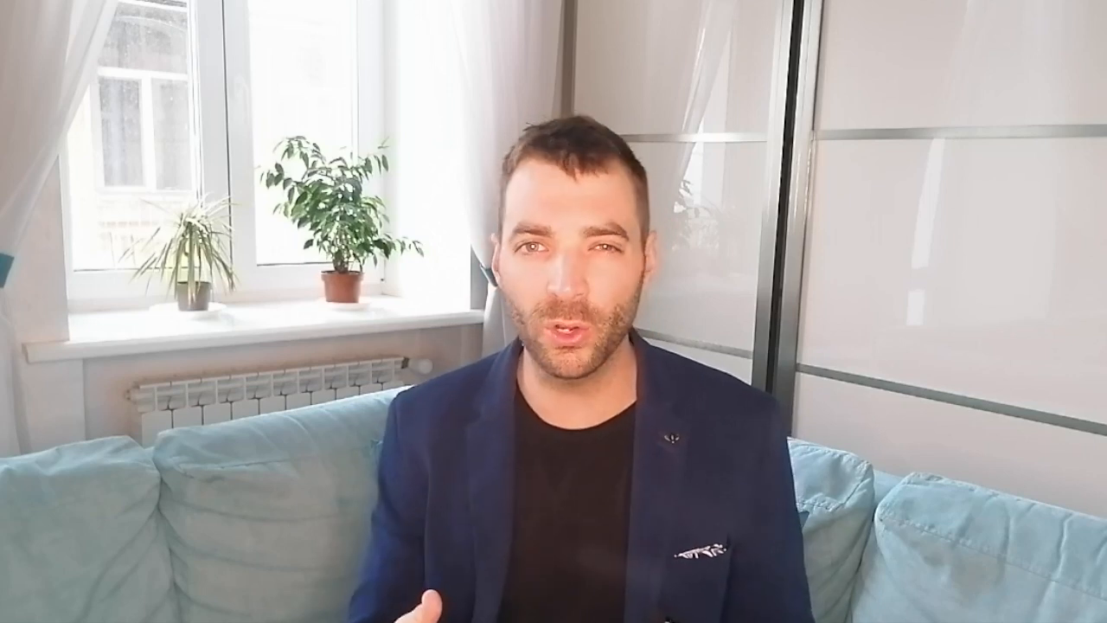